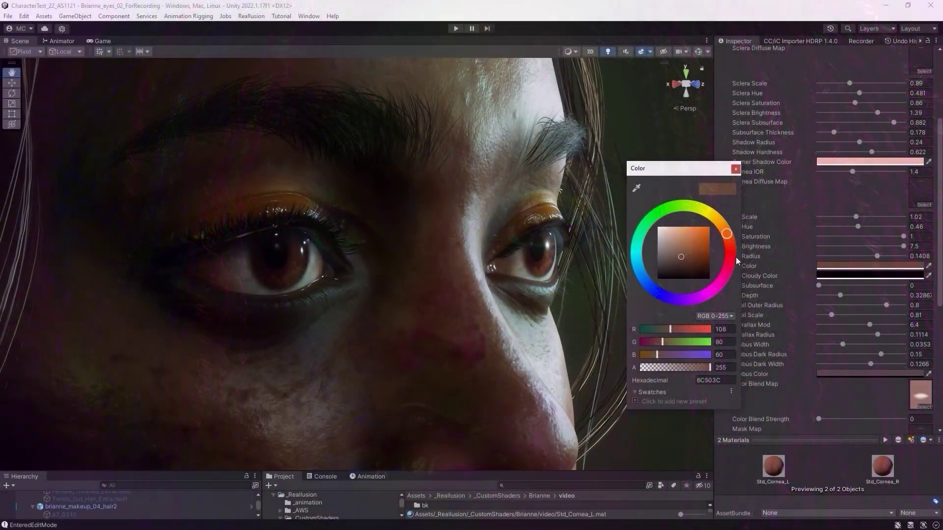
{"action": "mouse_move", "coordinate": [735, 258]}
{"action": "left_mouse_down"}
{"action": "mouse_move", "coordinate": [725, 287]}
{"action": "mouse_move", "coordinate": [653, 294]}
{"action": "mouse_move", "coordinate": [641, 252]}
{"action": "mouse_move", "coordinate": [646, 227]}
{"action": "mouse_move", "coordinate": [691, 223]}
{"action": "mouse_move", "coordinate": [721, 230]}
{"action": "mouse_move", "coordinate": [729, 243]}
{"action": "left_mouse_up"}
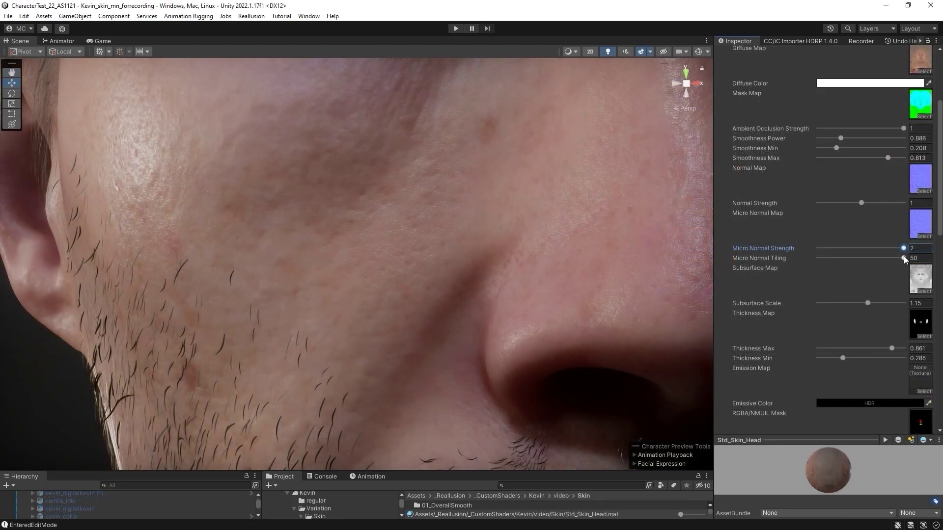
{"action": "mouse_move", "coordinate": [901, 257]}
{"action": "left_mouse_down"}
{"action": "mouse_move", "coordinate": [825, 258]}
{"action": "mouse_move", "coordinate": [859, 258]}
{"action": "left_mouse_up"}
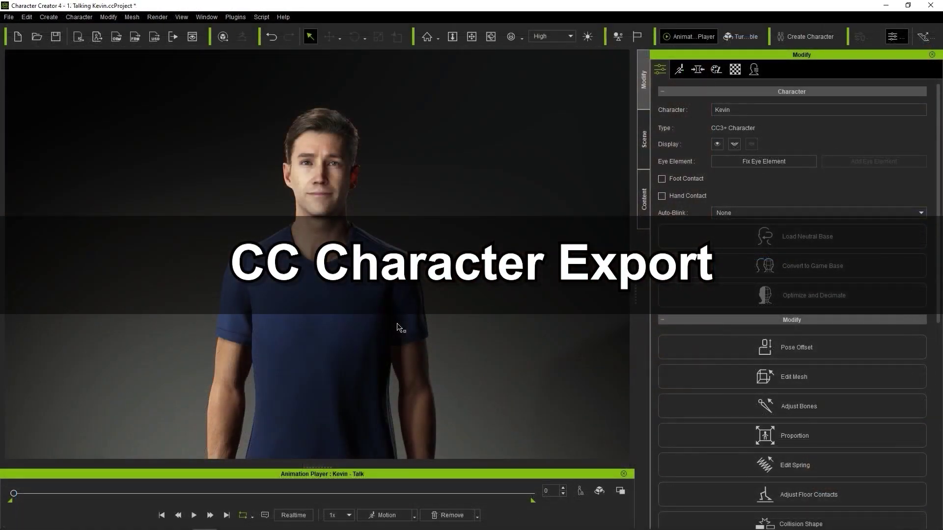
Step: Play the Kevin character's talking animation in Character Creator and return it to the first frame
{"action": "left_click", "coordinate": [194, 515]}
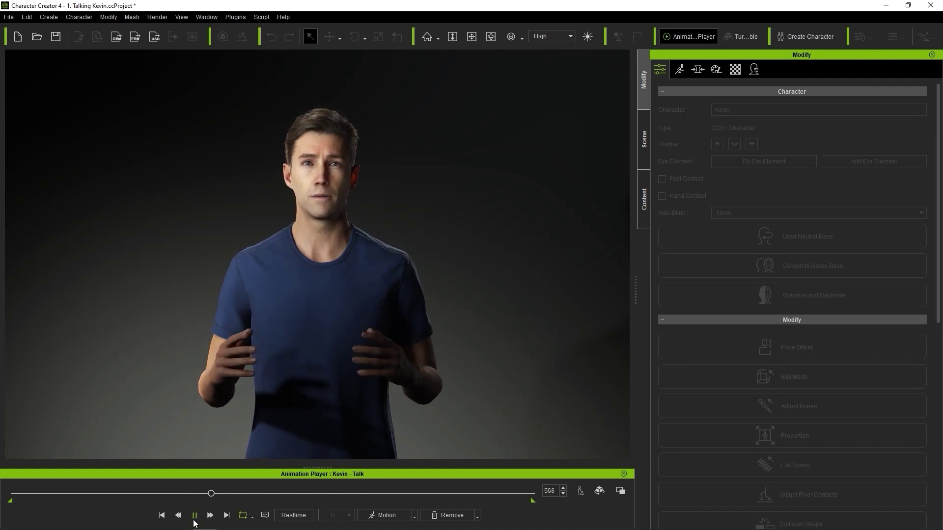
{"action": "left_click", "coordinate": [195, 515]}
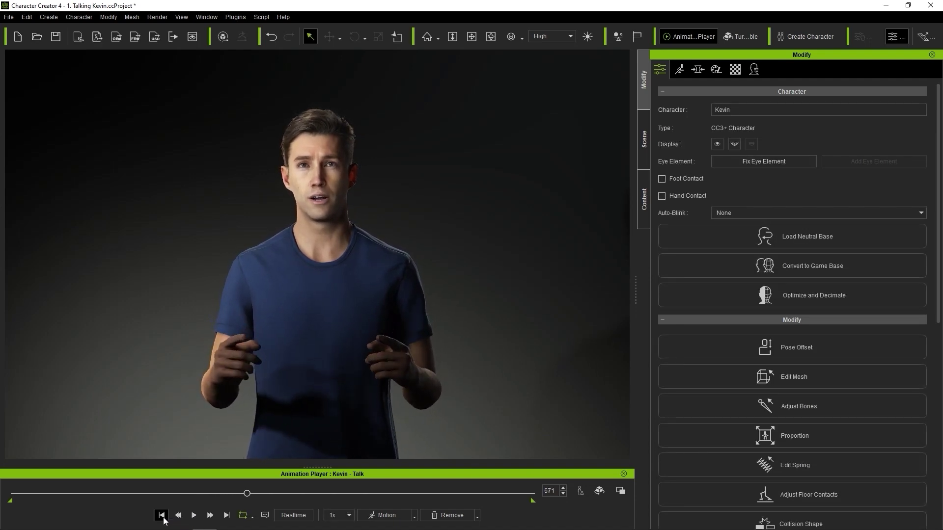
{"action": "left_click", "coordinate": [161, 516]}
Step: Select the full-body Kevin character and open the FBX export settings for a clothed character
{"action": "scroll", "coordinate": [474, 325], "scroll_direction": "down", "scroll_amount": 3}
{"action": "left_click_drag", "start_coordinate": [474, 325], "coordinate": [476, 282]}
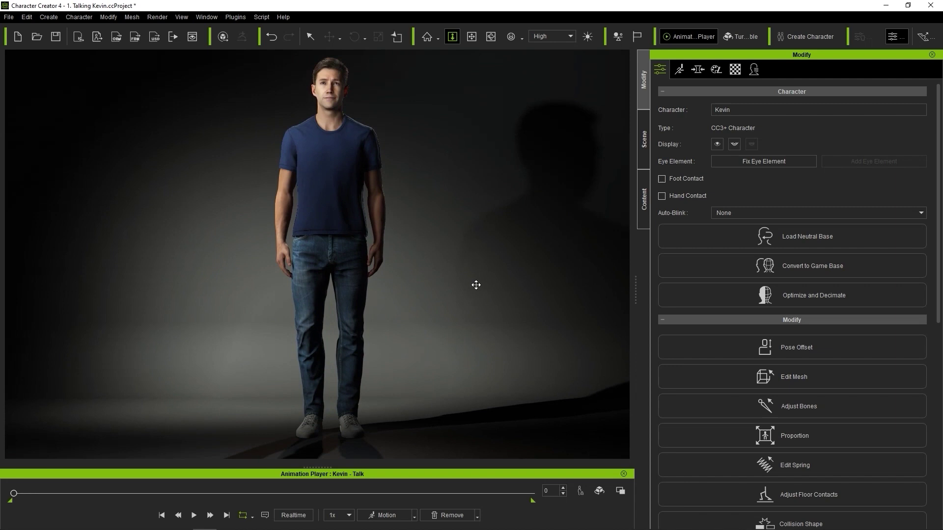
{"action": "key", "text": "q"}
{"action": "left_click", "coordinate": [331, 187]}
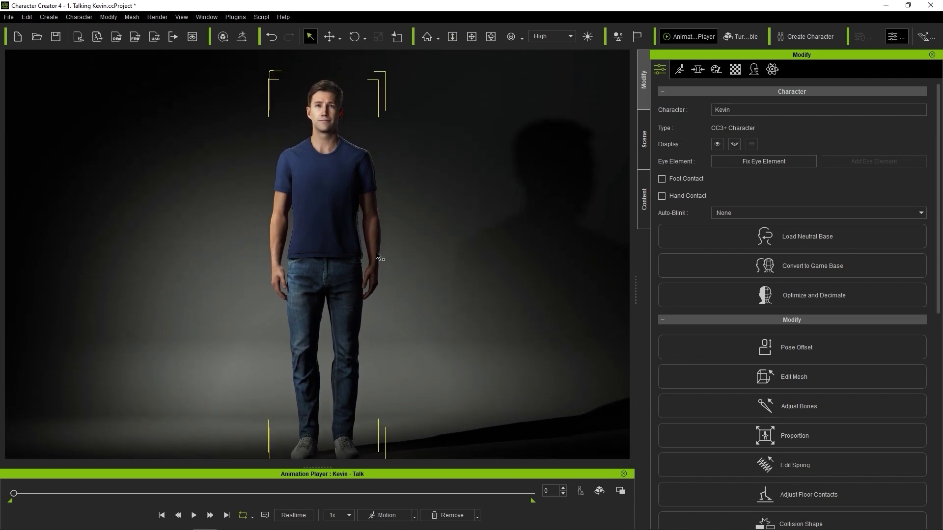
{"action": "left_click", "coordinate": [9, 18]}
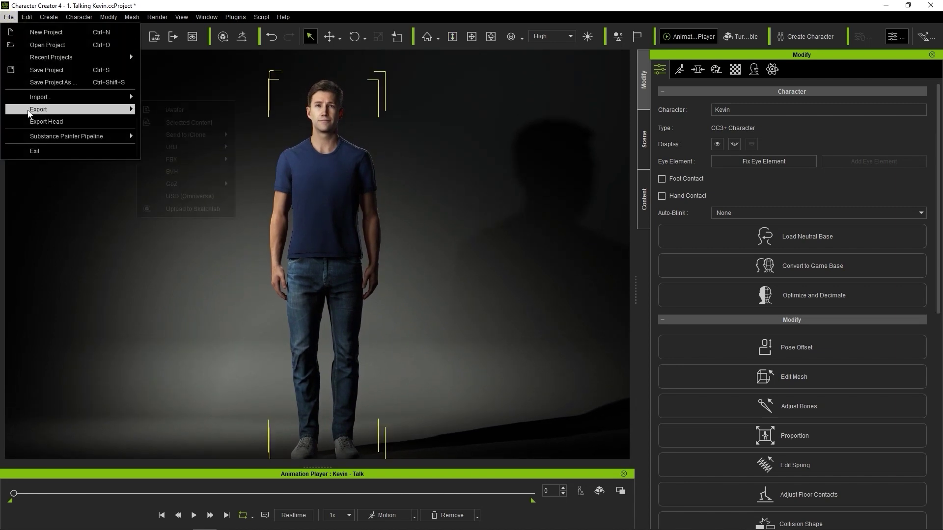
{"action": "mouse_move", "coordinate": [68, 109]}
{"action": "mouse_move", "coordinate": [200, 163]}
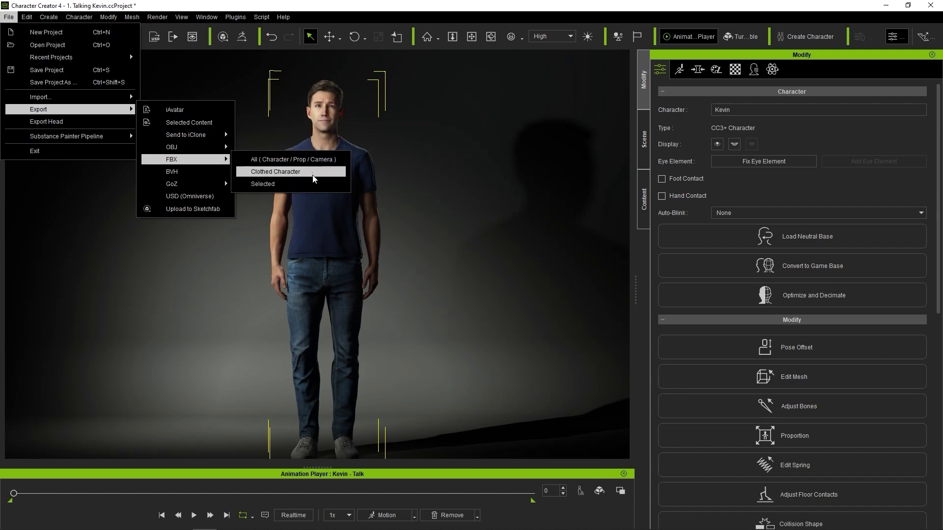
{"action": "left_click", "coordinate": [314, 177]}
Step: Set the export's target tool preset to Unity 3D, with Mesh and Motion as the FBX option
{"action": "scroll", "coordinate": [311, 175], "scroll_direction": "up", "scroll_amount": 2}
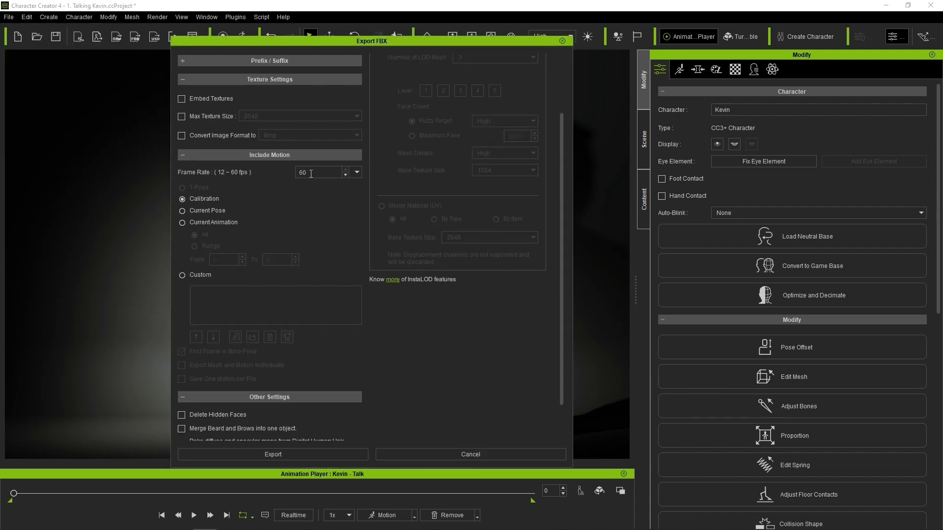
{"action": "left_click_drag", "start_coordinate": [560, 168], "coordinate": [529, 81]}
{"action": "left_click", "coordinate": [214, 79]}
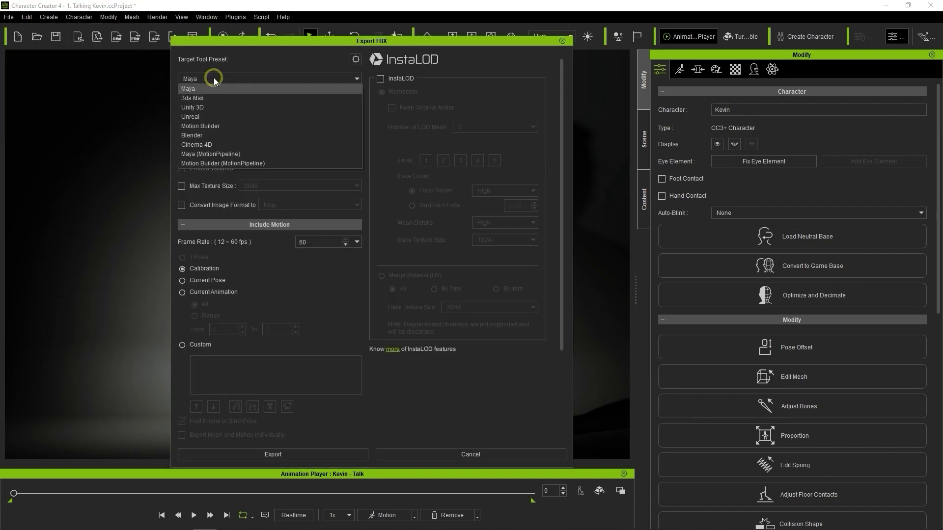
{"action": "left_click", "coordinate": [226, 107]}
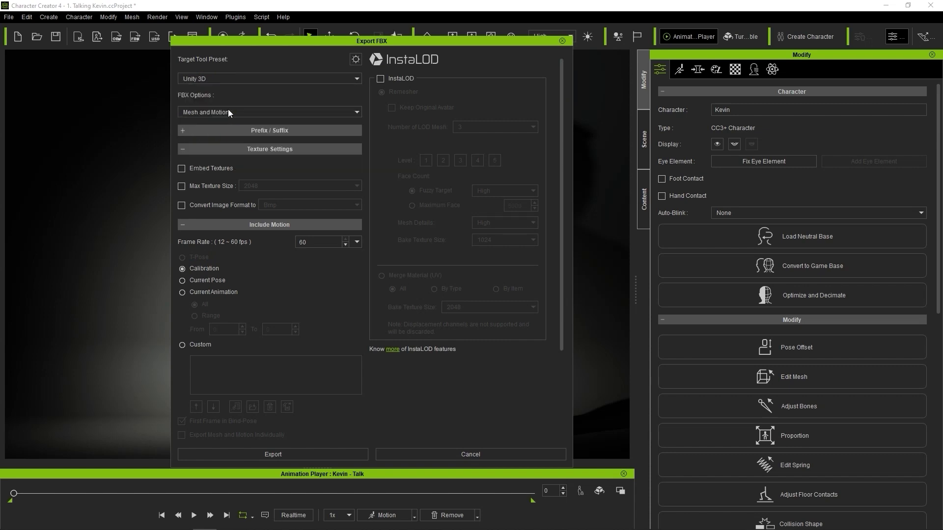
{"action": "left_click", "coordinate": [244, 112]}
{"action": "left_click", "coordinate": [225, 142]}
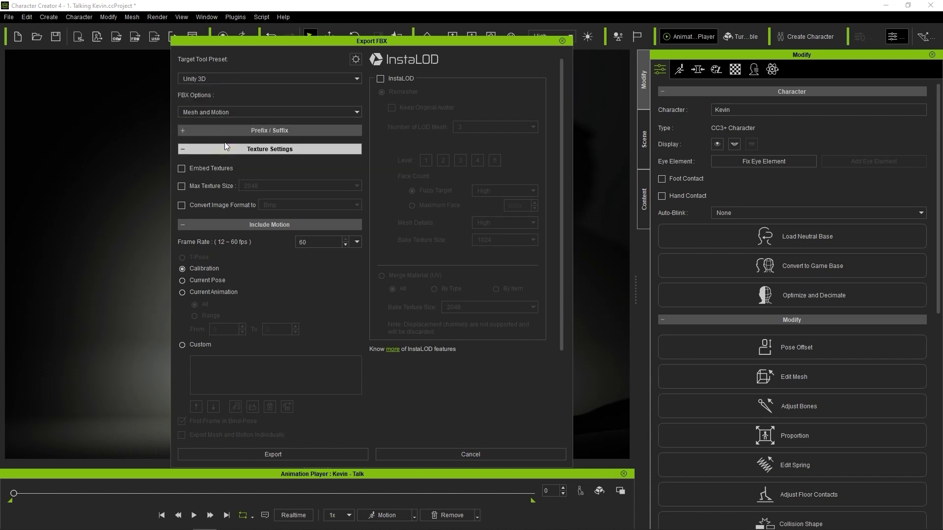
Step: Include all of the current animation in the export, with Delete Hidden Faces and Use Subdivided Mesh enabled
{"action": "left_click", "coordinate": [181, 292]}
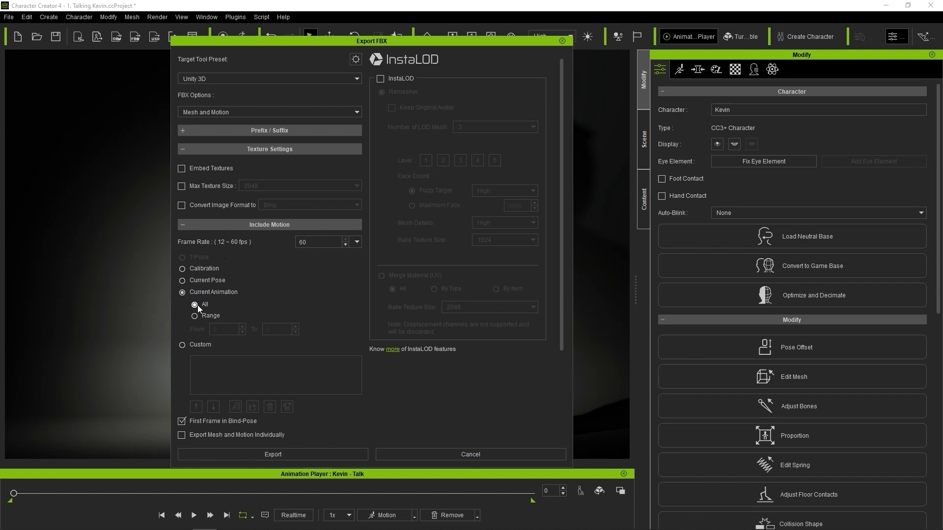
{"action": "left_click_drag", "start_coordinate": [562, 241], "coordinate": [558, 344]}
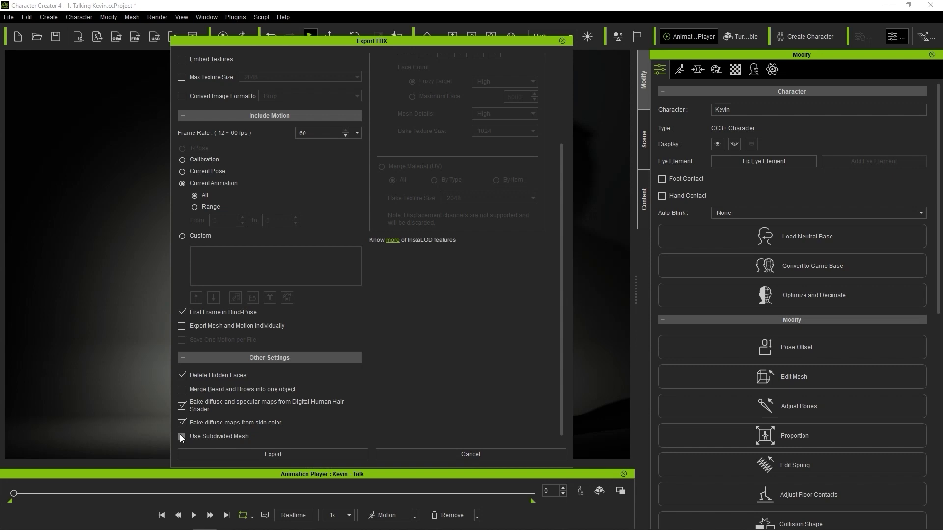
Step: Export the character as an FBX file named Kevin into the AutoSetup > Source > Kevin folder and select the exported FBX
{"action": "left_click", "coordinate": [305, 455]}
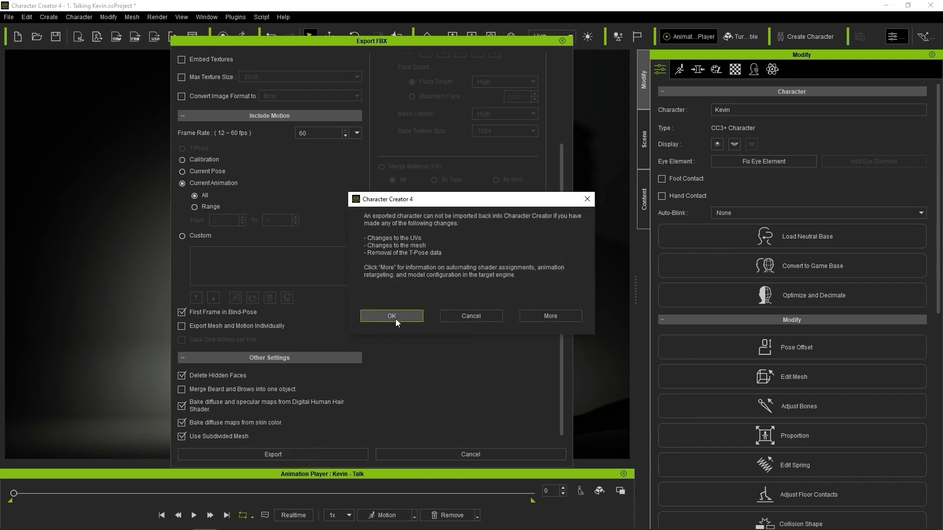
{"action": "key", "text": "Return"}
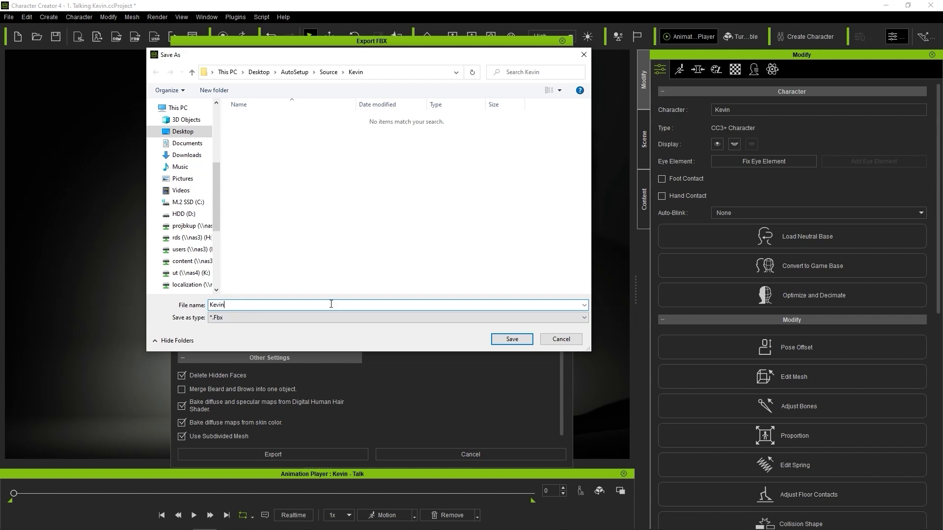
{"action": "left_click", "coordinate": [502, 340]}
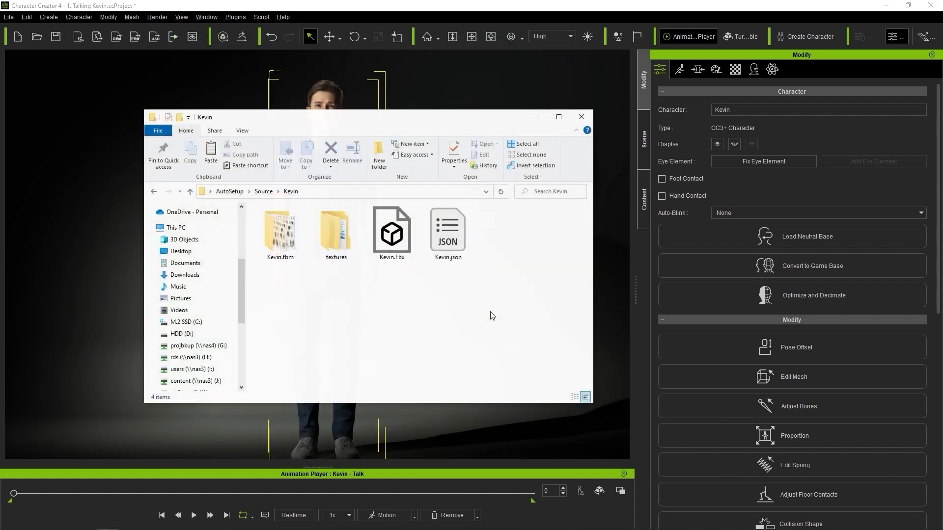
{"action": "left_click", "coordinate": [390, 231]}
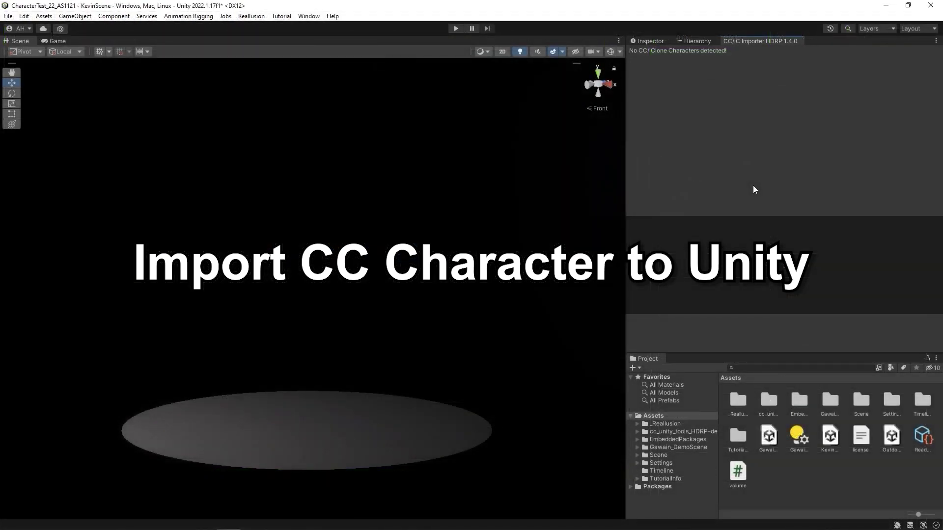
Step: In the Unity project, create a folder named CC Character under Assets and open it
{"action": "right_click", "coordinate": [797, 473]}
{"action": "mouse_move", "coordinate": [823, 191]}
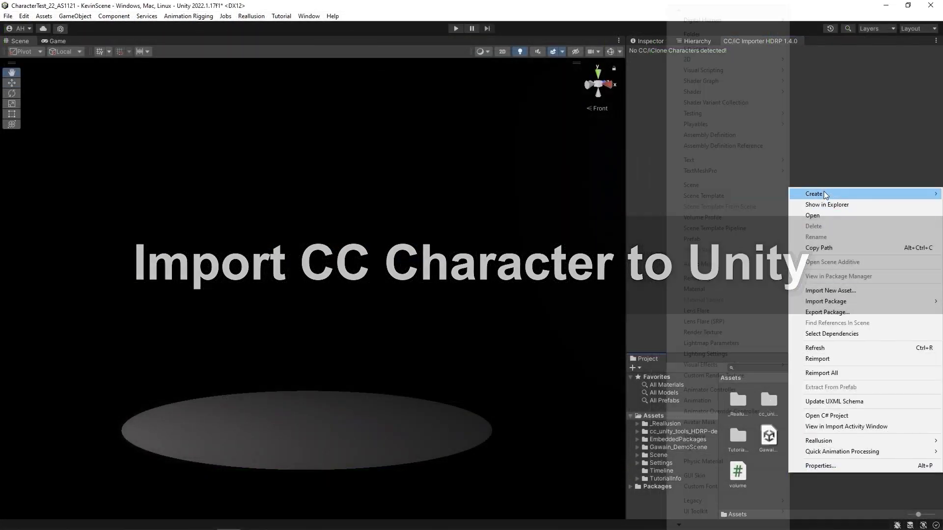
{"action": "left_click", "coordinate": [720, 33]}
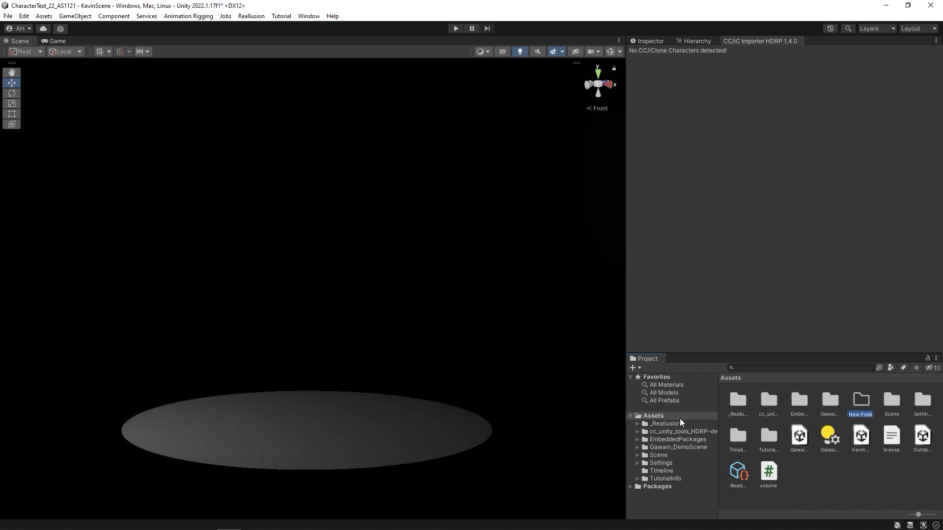
{"action": "type", "text": "CC Character"}
{"action": "key", "text": "Return"}
{"action": "double_click", "coordinate": [769, 399]}
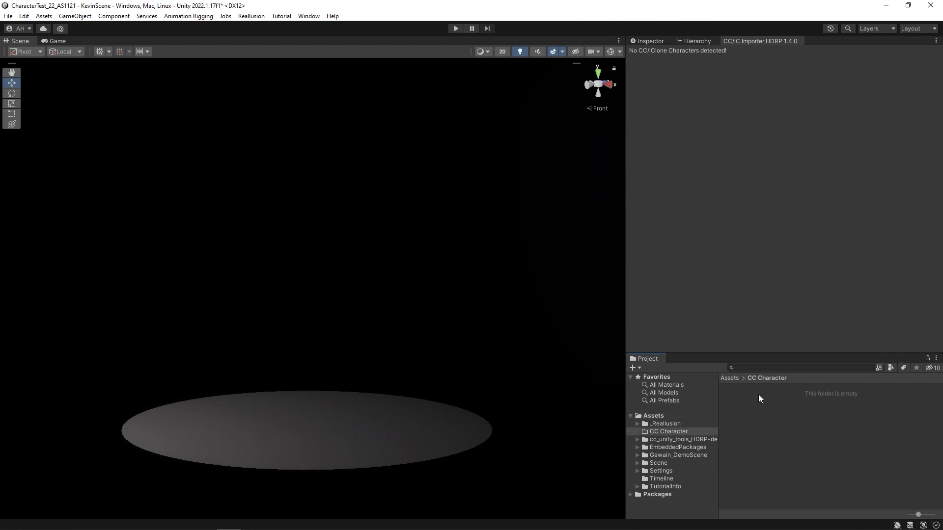
Step: Bring the Kevin FBX, its JSON file, and the Kevin.fbm and textures folders from File Explorer into the CC Character folder
{"action": "key", "text": "alt+Tab"}
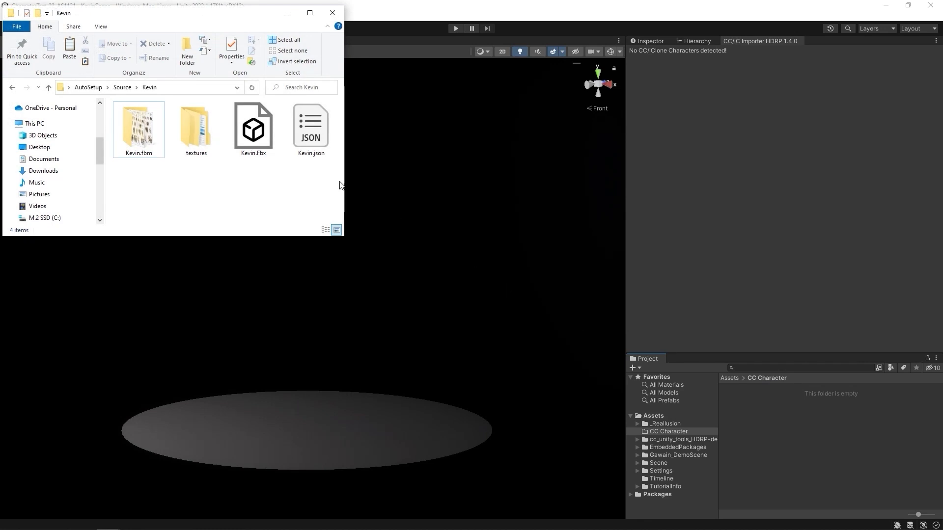
{"action": "left_click", "coordinate": [309, 140]}
{"action": "left_click", "coordinate": [139, 130], "text": "shift"}
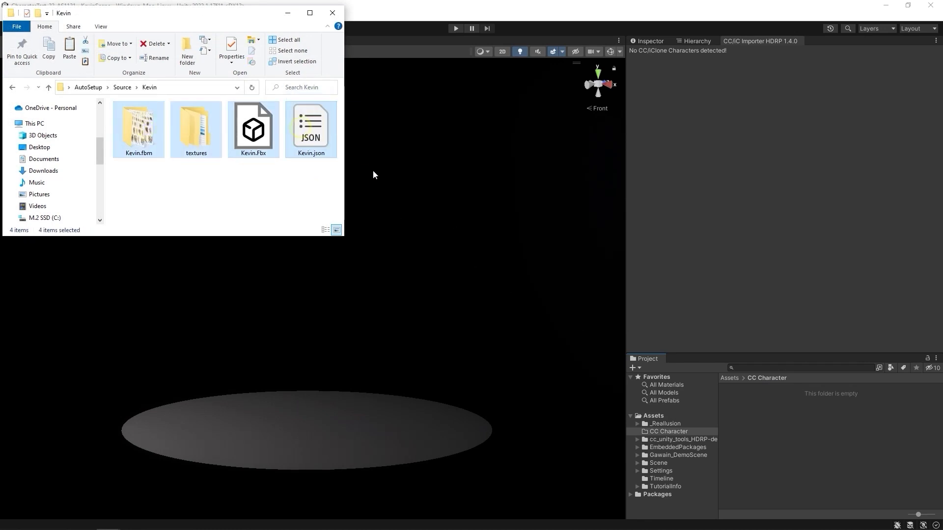
{"action": "left_click_drag", "start_coordinate": [373, 170], "coordinate": [751, 440]}
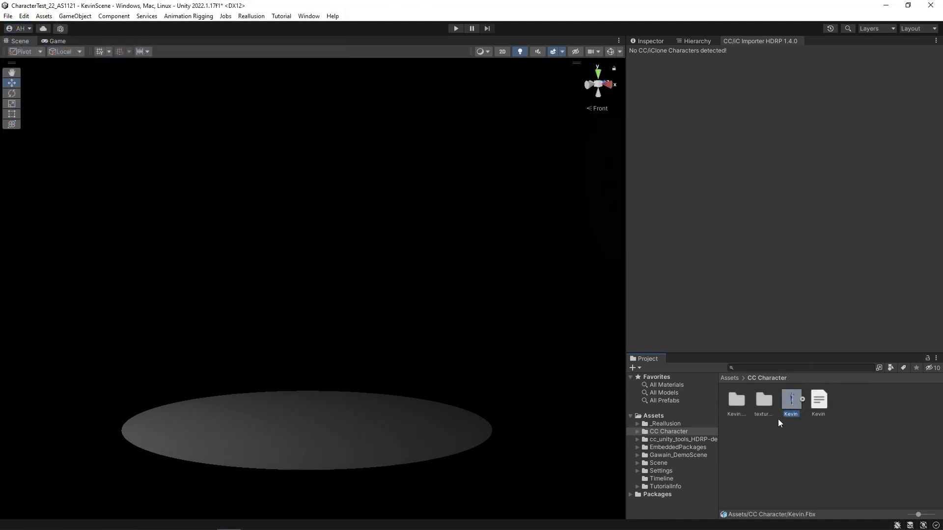
Step: Open the Kevin model in Reallusion's Import Characters tool and view the choices for material quality, eyes, hair and features
{"action": "left_click", "coordinate": [251, 16]}
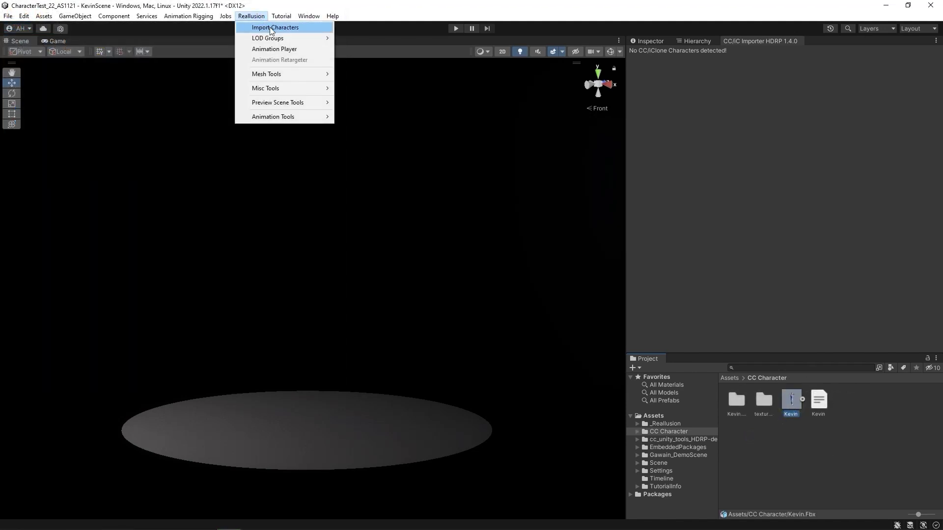
{"action": "left_click", "coordinate": [304, 29]}
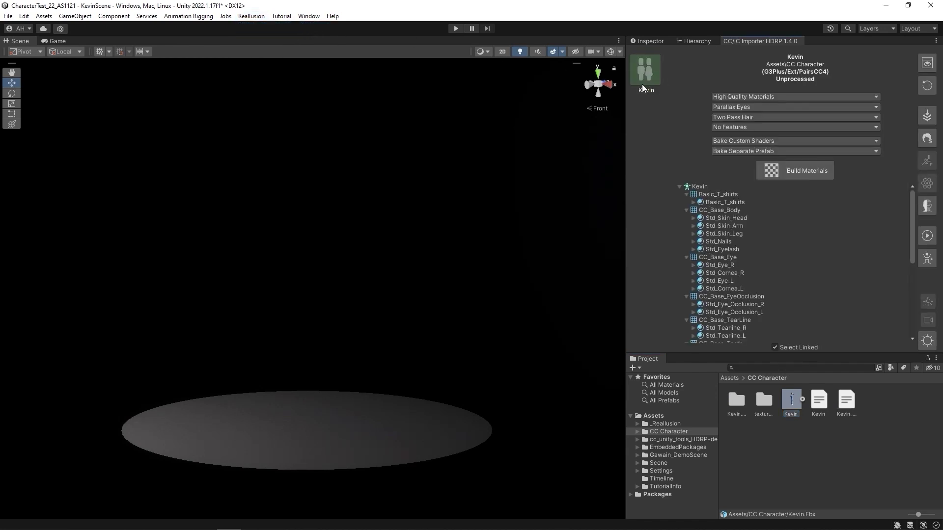
{"action": "left_click", "coordinate": [835, 96]}
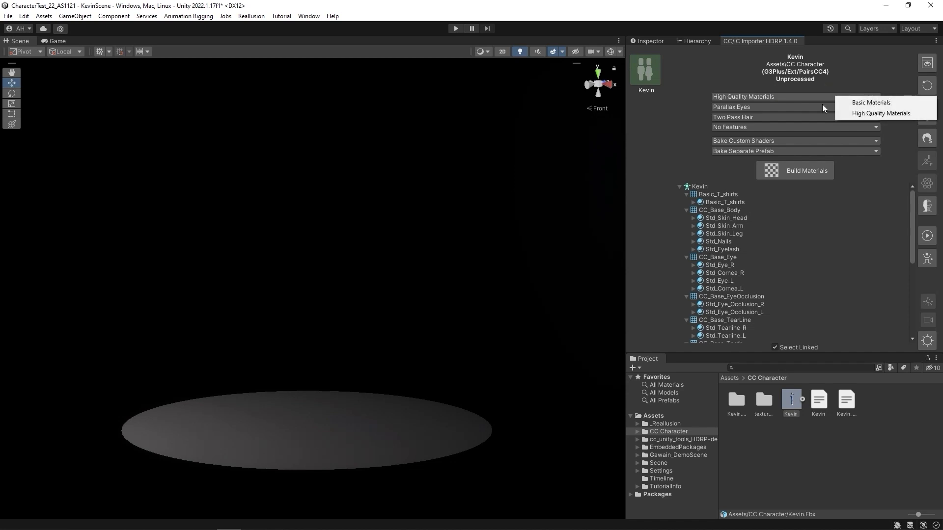
{"action": "left_click", "coordinate": [823, 106]}
{"action": "left_click", "coordinate": [815, 117]}
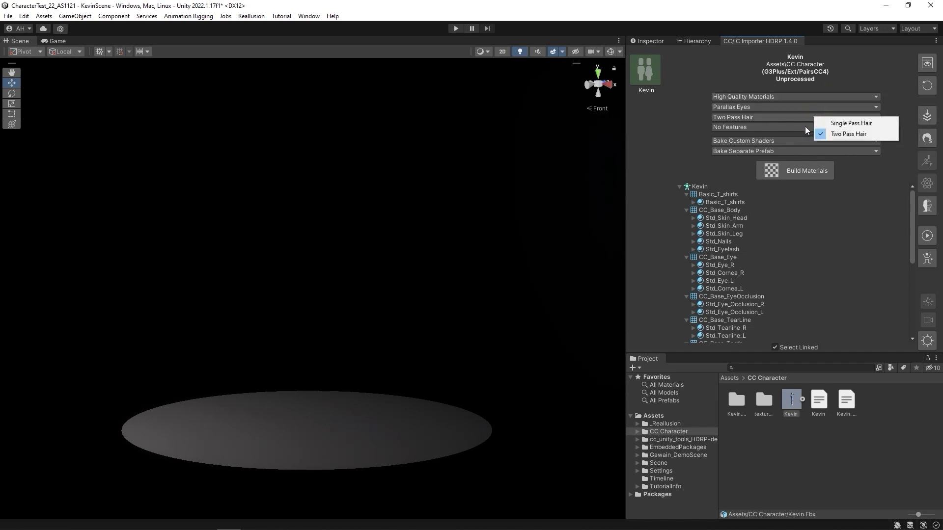
{"action": "left_click", "coordinate": [806, 128]}
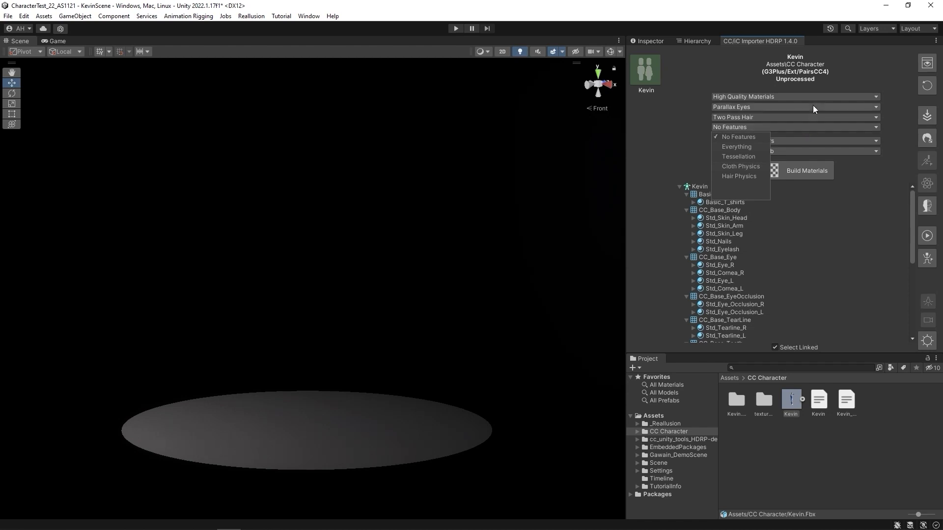
Step: Set the character's eyes to Refractive Eyes and its hair to Two Pass Hair
{"action": "left_click", "coordinate": [813, 105]}
{"action": "left_click", "coordinate": [834, 134]}
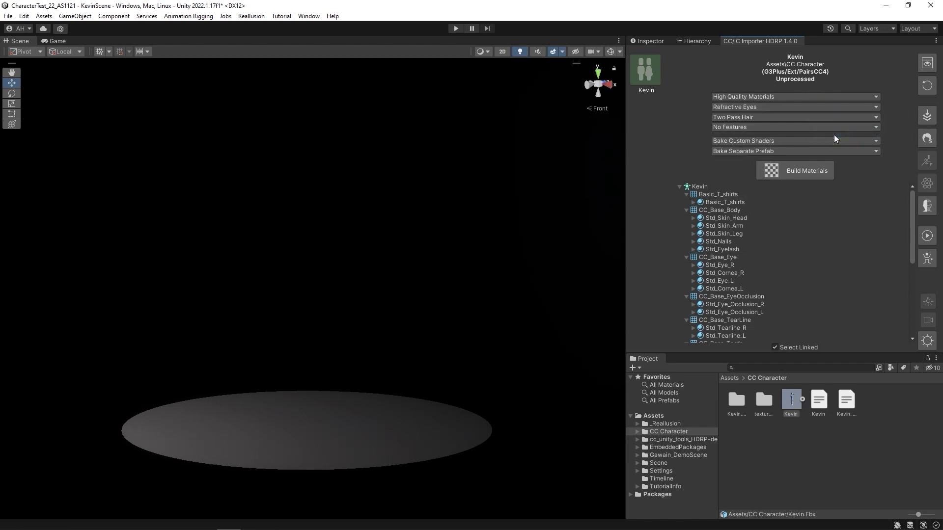
{"action": "left_click", "coordinate": [780, 118]}
{"action": "left_click", "coordinate": [804, 138]}
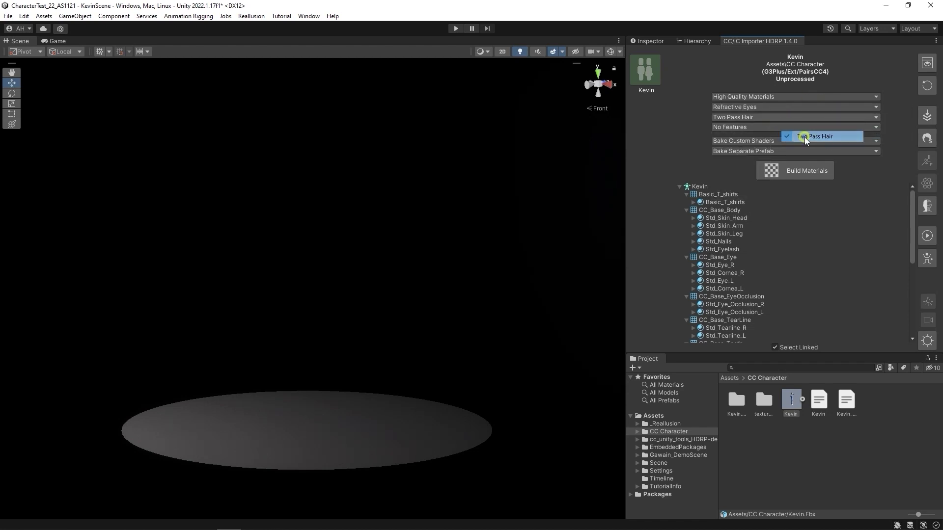
Step: Enable Everything for the character's features, covering tessellation, cloth physics and hair physics
{"action": "left_click", "coordinate": [769, 127]}
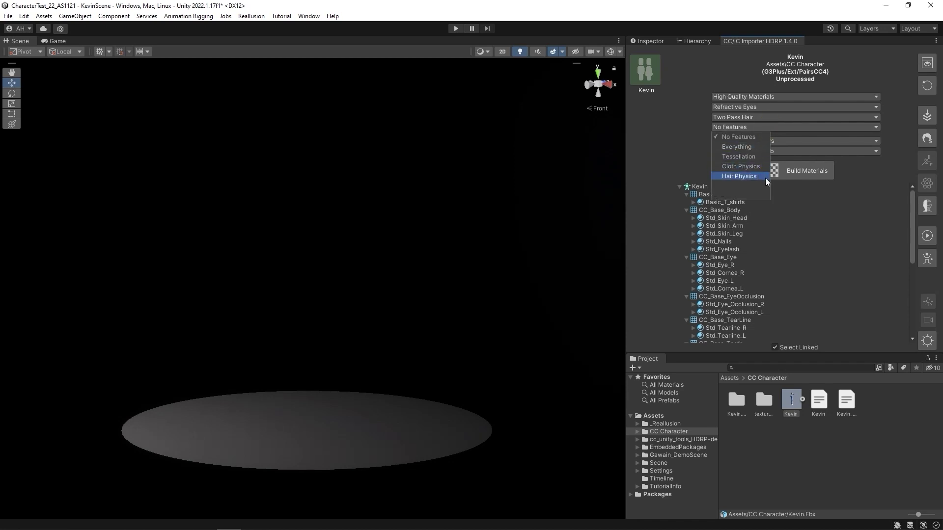
{"action": "left_click", "coordinate": [762, 149]}
{"action": "left_click", "coordinate": [670, 134]}
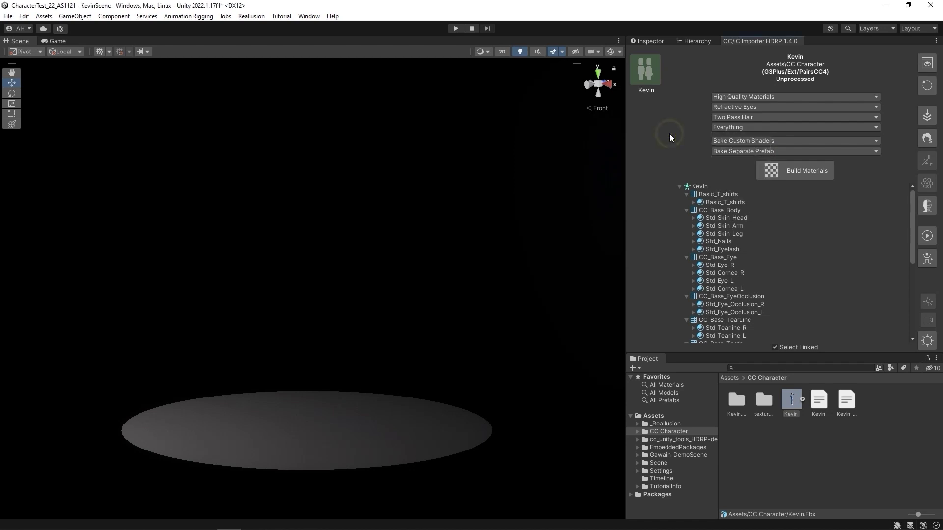
Step: View the shader and prefab baking options, keeping Bake Custom Shaders and Bake Separate Prefab
{"action": "left_click", "coordinate": [793, 140]}
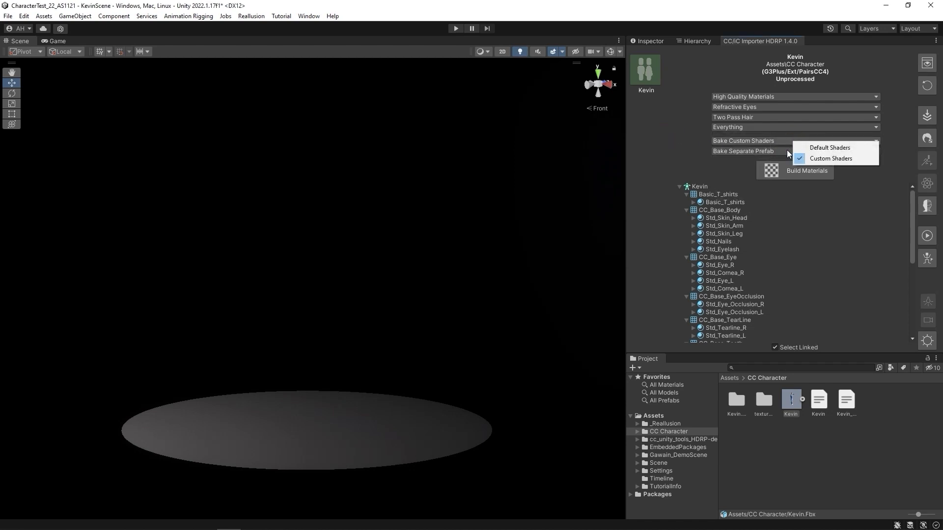
{"action": "left_click", "coordinate": [786, 151]}
{"action": "left_click", "coordinate": [727, 164]}
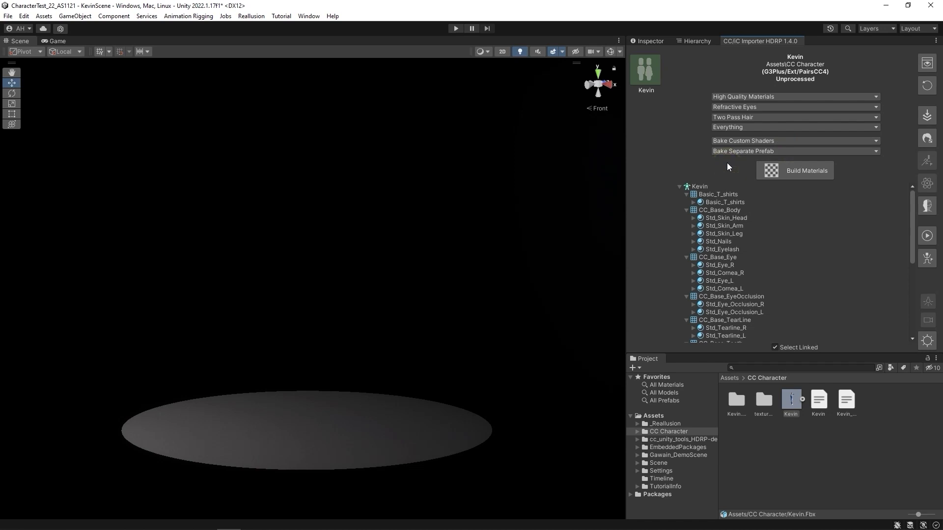
Step: Build Kevin's materials with the chosen options and open the built character in the importer's preview scene
{"action": "left_click", "coordinate": [823, 175]}
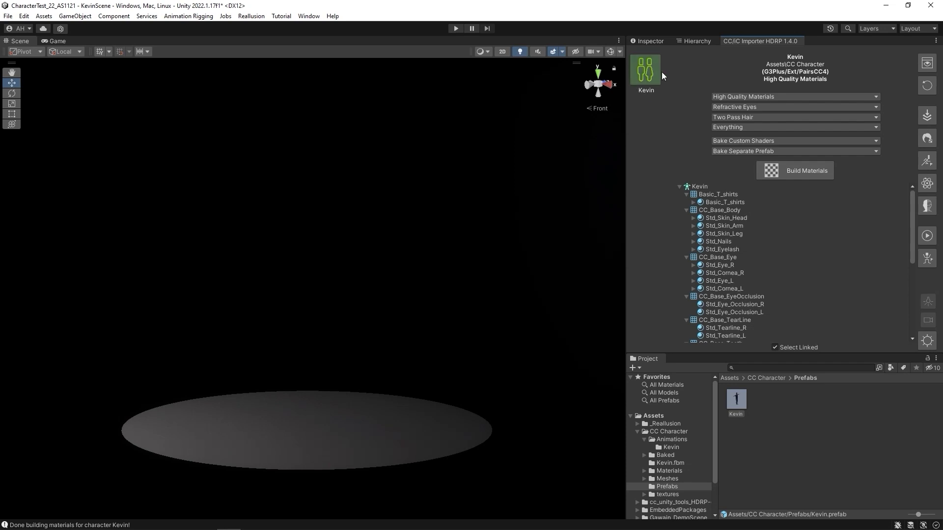
{"action": "left_click", "coordinate": [736, 399]}
{"action": "left_click", "coordinate": [927, 64]}
{"action": "left_click", "coordinate": [515, 294]}
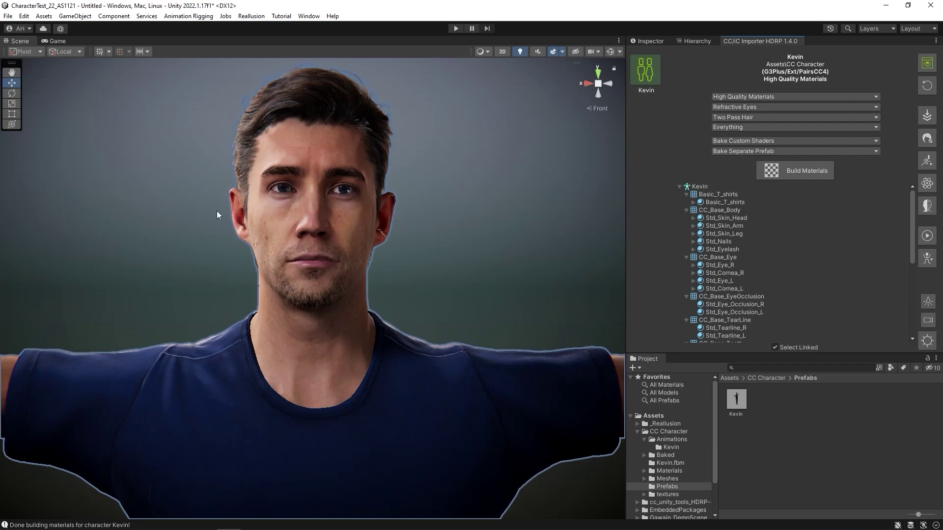
Step: Cycle through the preview scene's lighting setups to examine Kevin's materials under different lights
{"action": "left_click", "coordinate": [928, 302]}
{"action": "left_click", "coordinate": [928, 304]}
{"action": "left_click", "coordinate": [928, 304]}
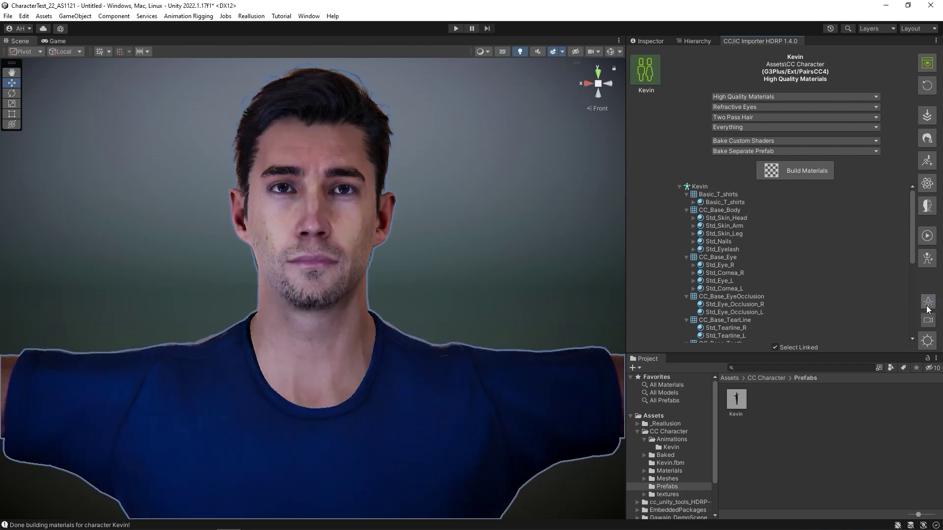
{"action": "left_click", "coordinate": [928, 303]}
{"action": "left_click", "coordinate": [928, 304]}
{"action": "left_click", "coordinate": [928, 304]}
{"action": "left_click", "coordinate": [928, 305]}
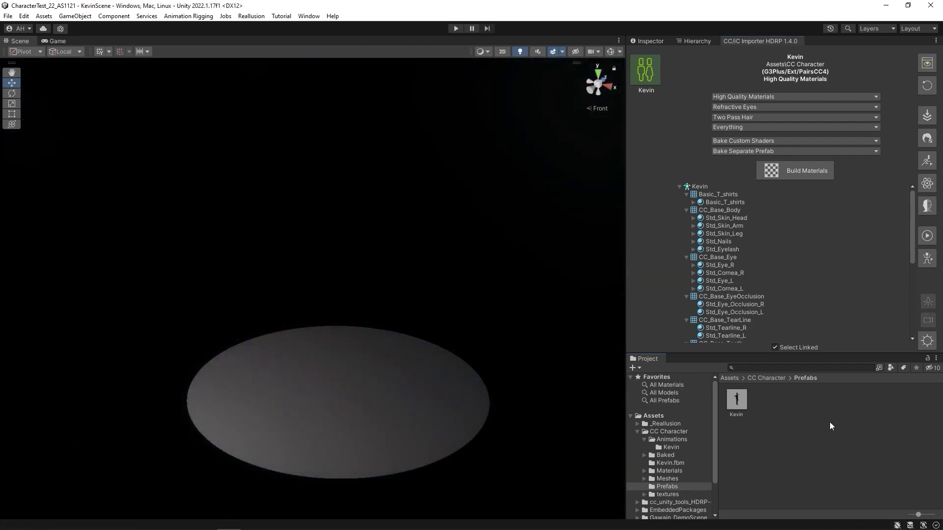
Step: Place the Kevin prefab in KevinScene and frame his face from the front
{"action": "left_click", "coordinate": [694, 41]}
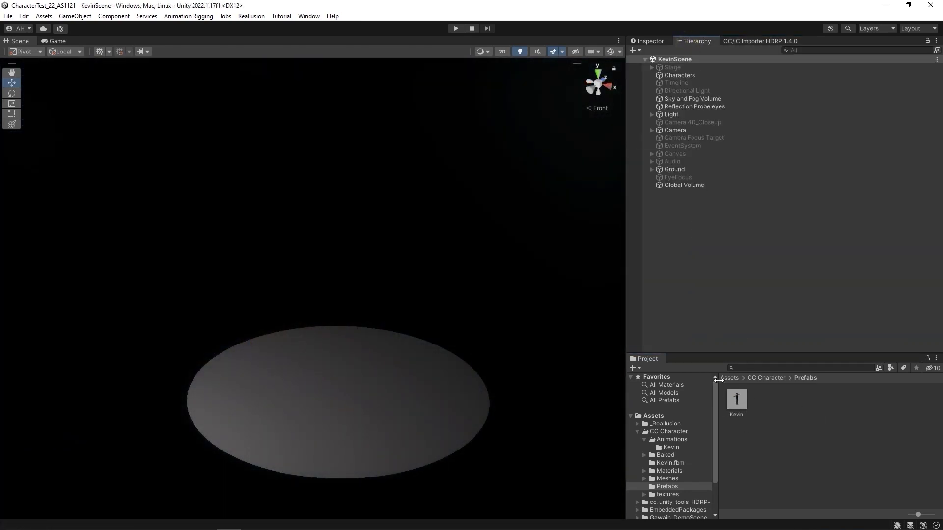
{"action": "left_click_drag", "start_coordinate": [698, 241], "coordinate": [698, 242]}
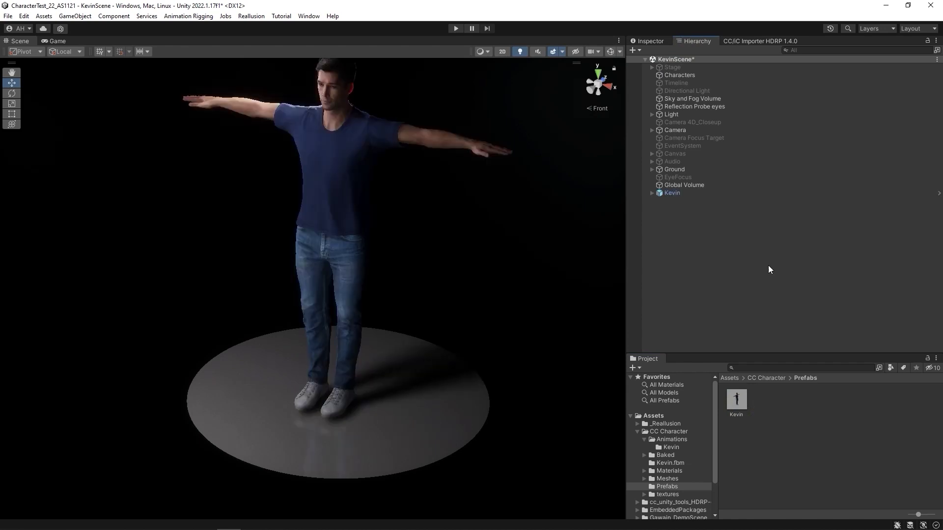
{"action": "left_click", "coordinate": [328, 205]}
{"action": "left_click", "coordinate": [585, 87]}
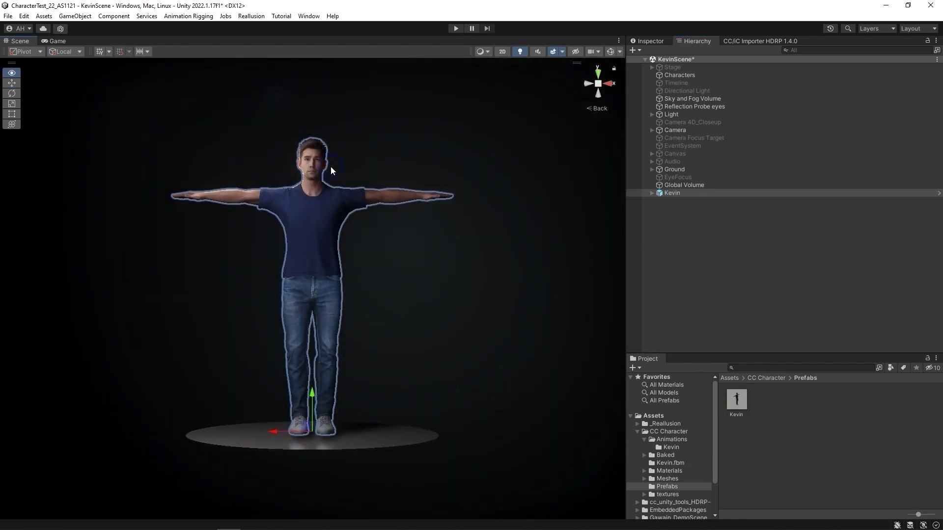
{"action": "right_click_drag", "start_coordinate": [332, 167], "coordinate": [330, 186]}
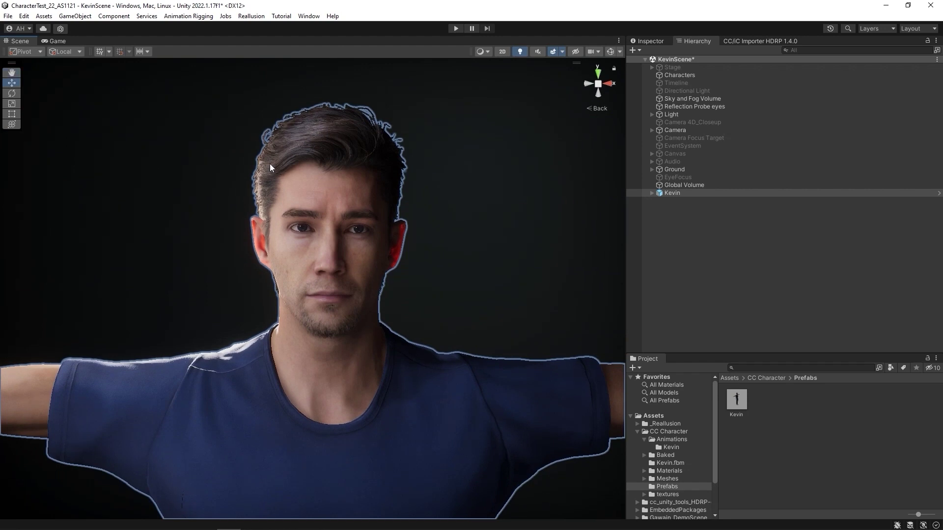
Step: Examine Kevin's mesh and material list in the CC/iC Importer, covering the T-shirt, skin, eye, tearline and beard materials
{"action": "left_click", "coordinate": [729, 44]}
{"action": "scroll", "coordinate": [906, 207], "scroll_direction": "down", "scroll_amount": 10}
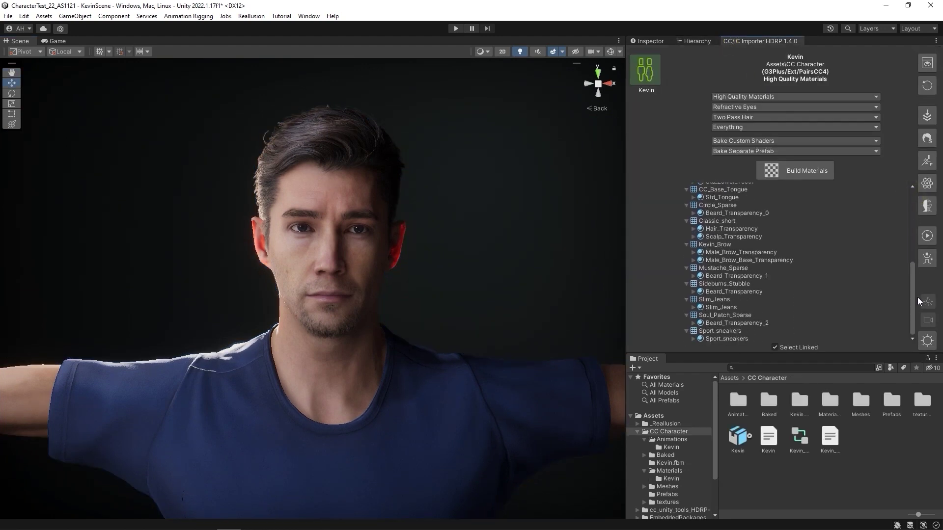
{"action": "left_click_drag", "start_coordinate": [913, 299], "coordinate": [912, 187]}
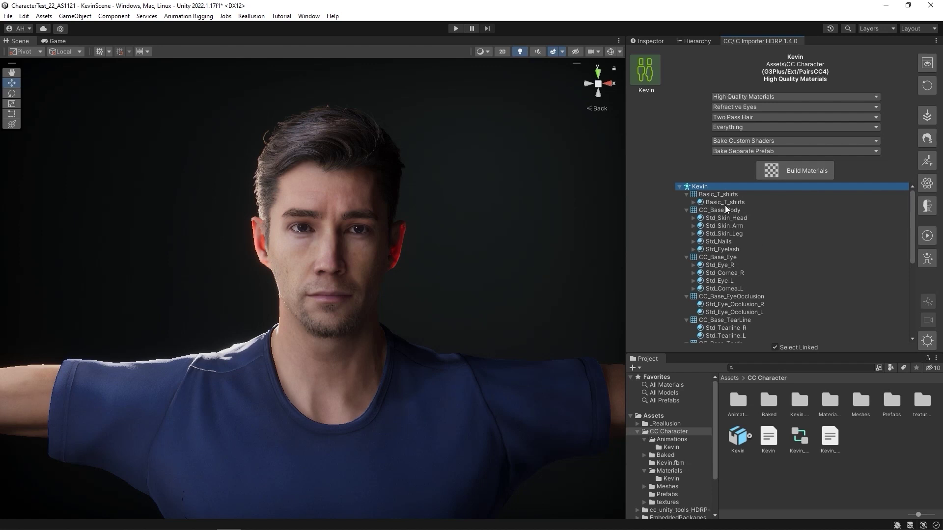
{"action": "left_click", "coordinate": [725, 202]}
{"action": "left_click", "coordinate": [725, 221]}
{"action": "left_click", "coordinate": [724, 248]}
{"action": "left_click", "coordinate": [721, 265]}
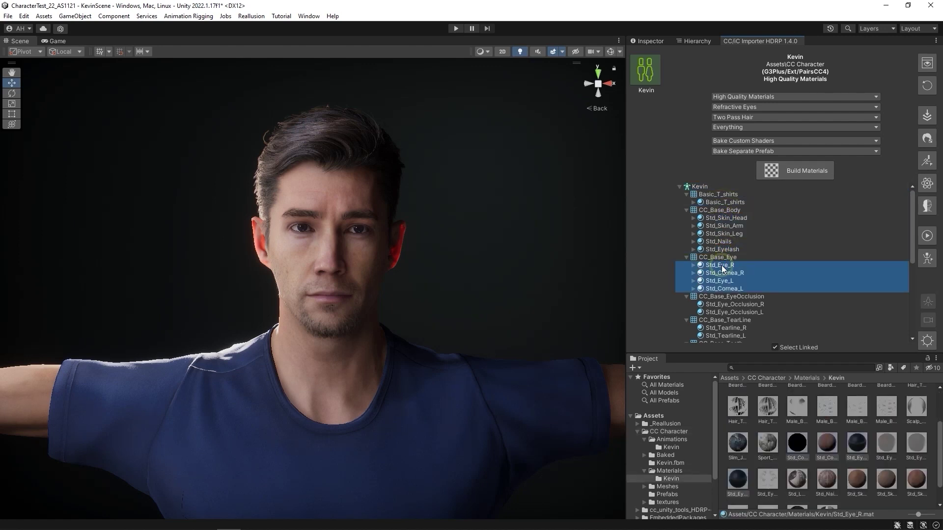
{"action": "left_click", "coordinate": [727, 308]}
{"action": "left_click", "coordinate": [727, 328]}
{"action": "scroll", "coordinate": [726, 313], "scroll_direction": "down", "scroll_amount": 5}
{"action": "left_click", "coordinate": [726, 203]}
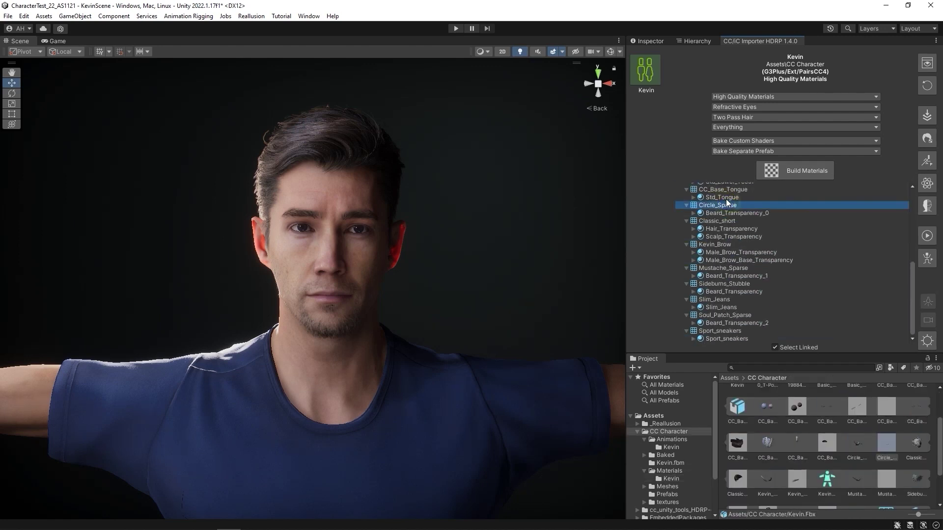
{"action": "left_click", "coordinate": [725, 213]}
{"action": "scroll", "coordinate": [723, 247], "scroll_direction": "up", "scroll_amount": 5}
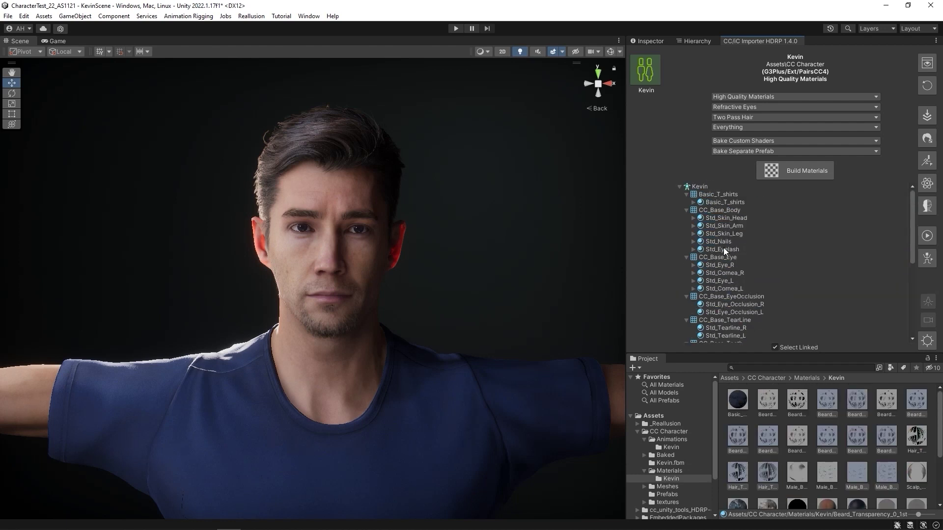
Step: Inspect the shader properties of the linked head, arm and leg skin materials
{"action": "left_click", "coordinate": [723, 222]}
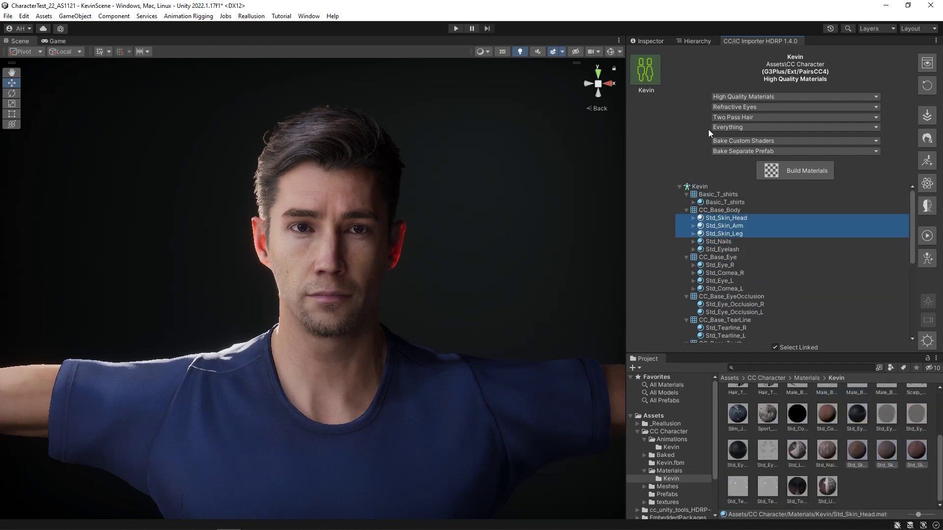
{"action": "left_click", "coordinate": [665, 41]}
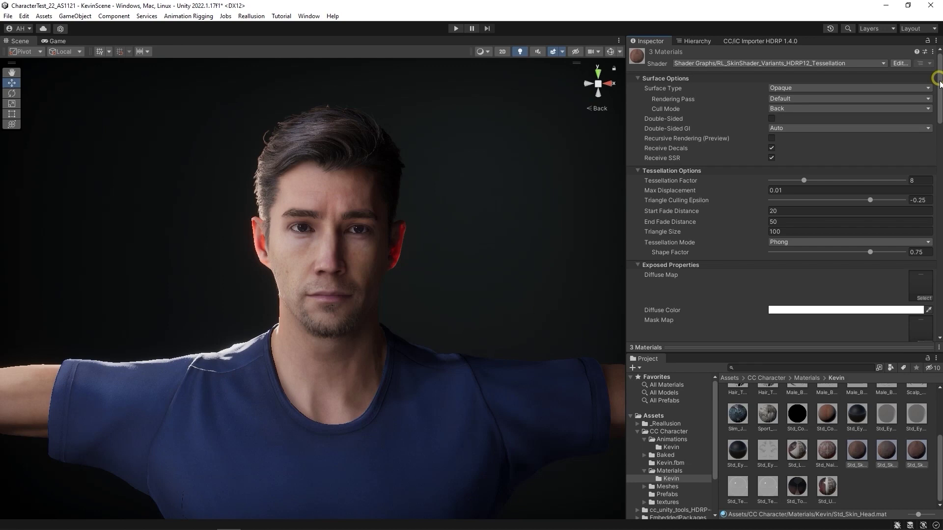
{"action": "scroll", "coordinate": [784, 193], "scroll_direction": "down", "scroll_amount": 4}
{"action": "scroll", "coordinate": [786, 194], "scroll_direction": "down", "scroll_amount": 15}
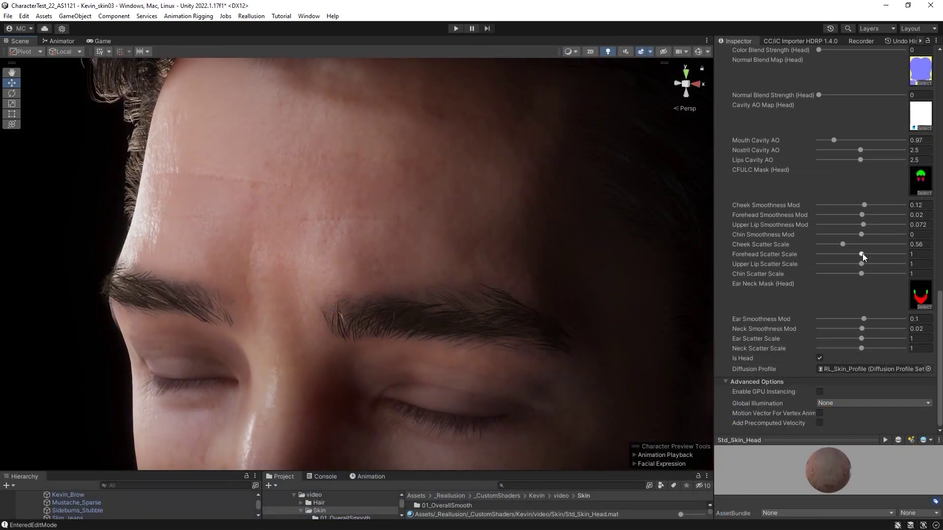
Step: Adjust Std_Skin_Head's forehead and nose scatter scales, and set Micro Normal Strength to 2 and Micro Normal Tiling to about 30
{"action": "left_click_drag", "start_coordinate": [863, 253], "coordinate": [836, 255]}
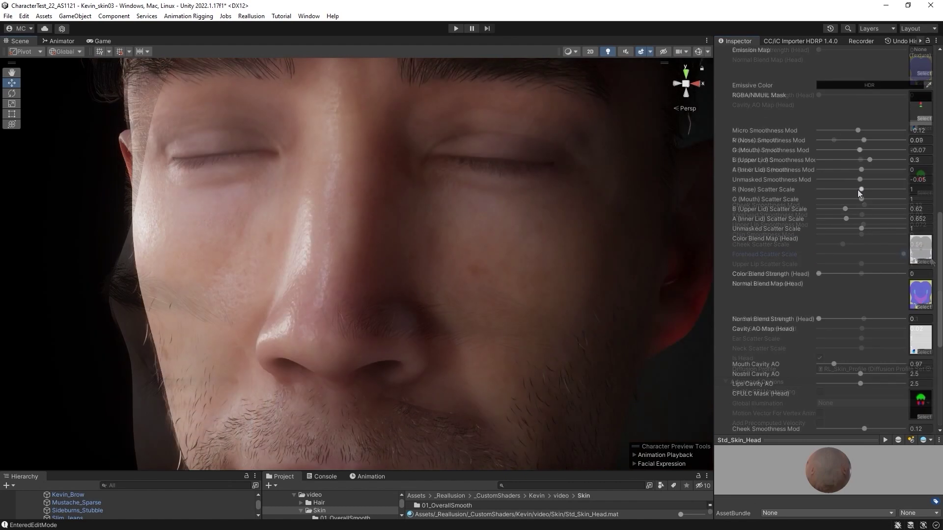
{"action": "mouse_move", "coordinate": [864, 191]}
{"action": "left_mouse_down"}
{"action": "mouse_move", "coordinate": [821, 192]}
{"action": "mouse_move", "coordinate": [857, 191]}
{"action": "left_mouse_up"}
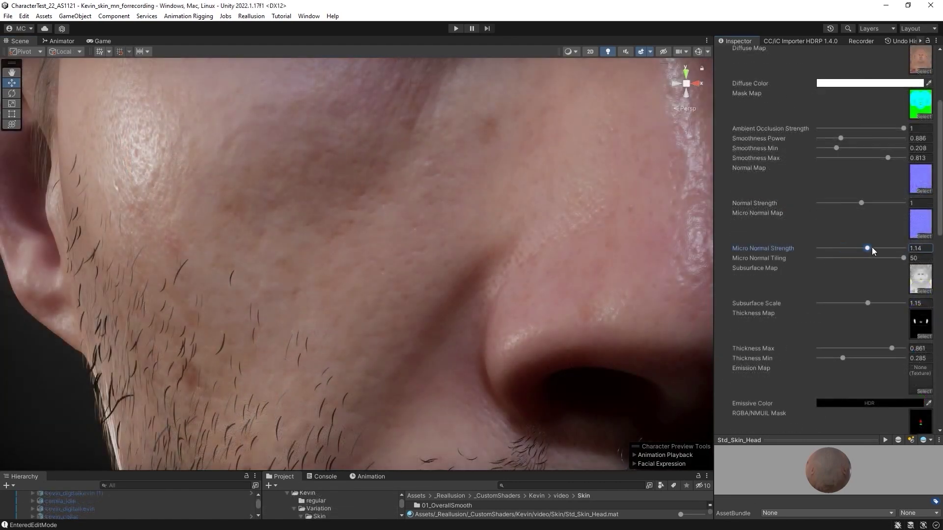
{"action": "mouse_move", "coordinate": [871, 247]}
{"action": "left_mouse_down"}
{"action": "mouse_move", "coordinate": [909, 246]}
{"action": "mouse_move", "coordinate": [826, 258]}
{"action": "mouse_move", "coordinate": [870, 258]}
{"action": "left_mouse_up"}
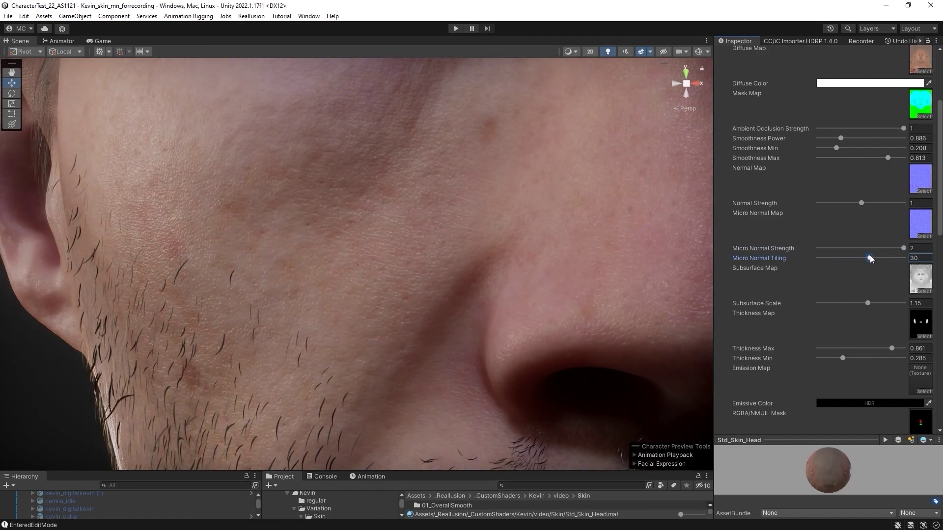
{"action": "mouse_move", "coordinate": [822, 212]}
{"action": "left_mouse_down"}
{"action": "mouse_move", "coordinate": [841, 211]}
{"action": "mouse_move", "coordinate": [833, 214]}
{"action": "left_mouse_up"}
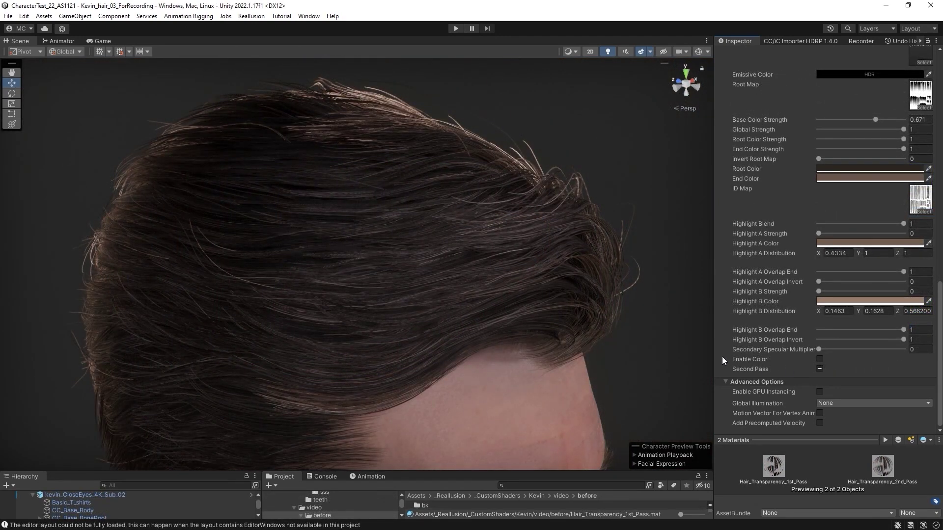
Step: Turn on Enable Color for the two hair pass materials and adjust the hair's End Color
{"action": "left_click", "coordinate": [820, 359]}
{"action": "left_click", "coordinate": [870, 178]}
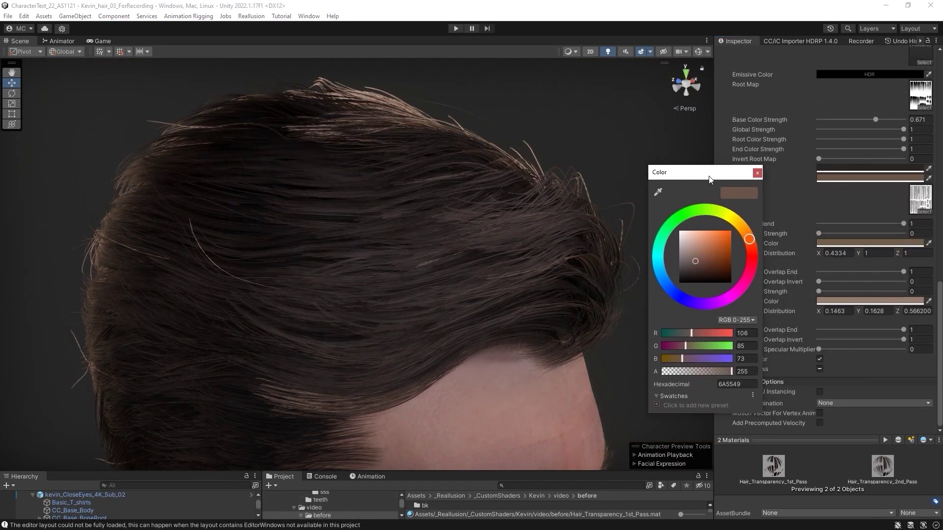
{"action": "mouse_move", "coordinate": [684, 255]}
{"action": "left_mouse_down"}
{"action": "mouse_move", "coordinate": [711, 248]}
{"action": "mouse_move", "coordinate": [694, 262]}
{"action": "left_mouse_up"}
{"action": "left_click_drag", "start_coordinate": [742, 236], "coordinate": [641, 261]}
{"action": "left_click_drag", "start_coordinate": [732, 298], "coordinate": [742, 236]}
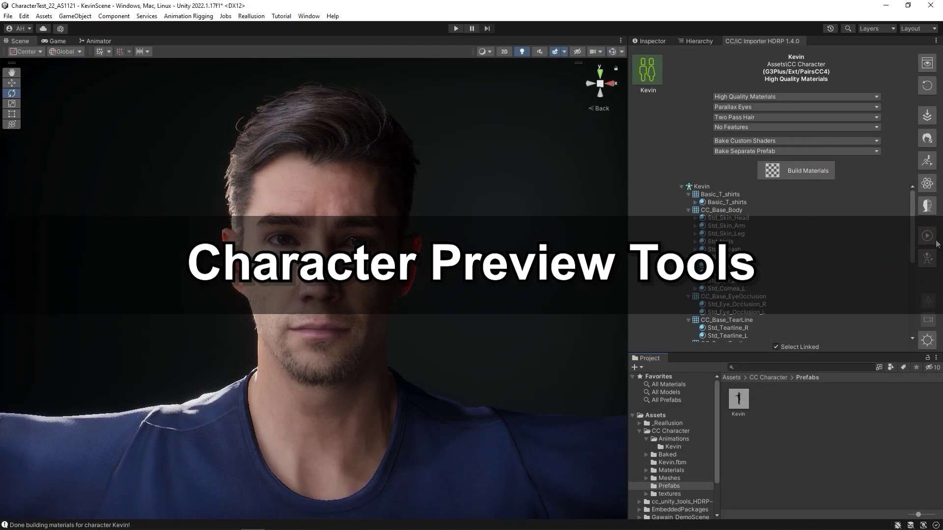
Step: Assign Kevin as the scene model in the Character Preview Tools and play his imported animation
{"action": "left_click", "coordinate": [935, 243]}
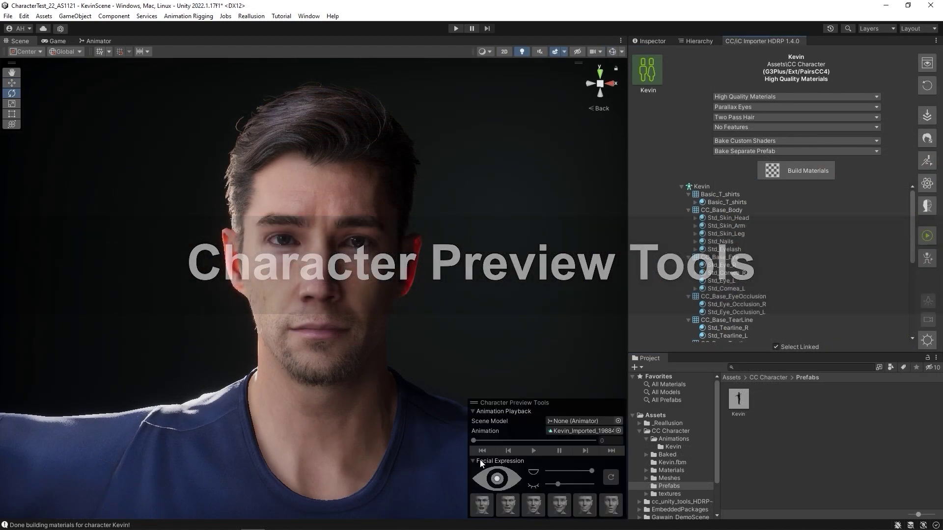
{"action": "left_click", "coordinate": [618, 421]}
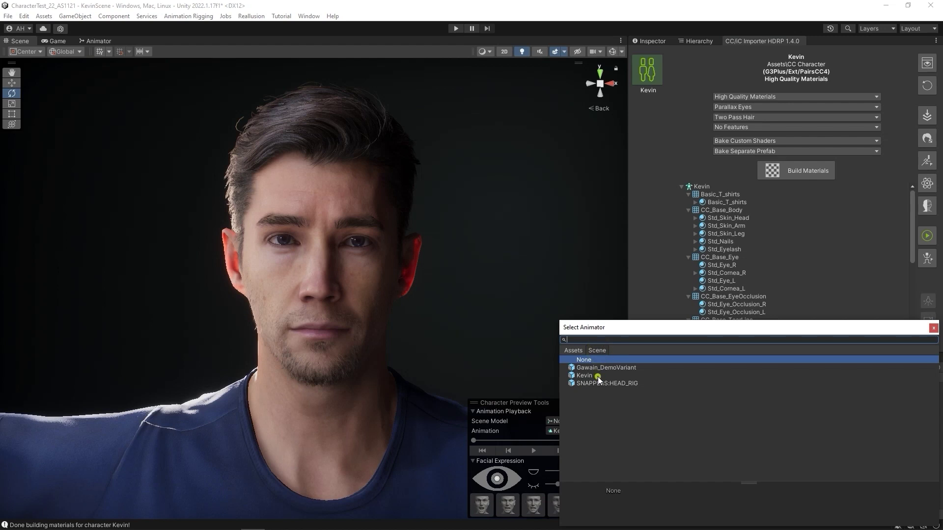
{"action": "left_click", "coordinate": [597, 376]}
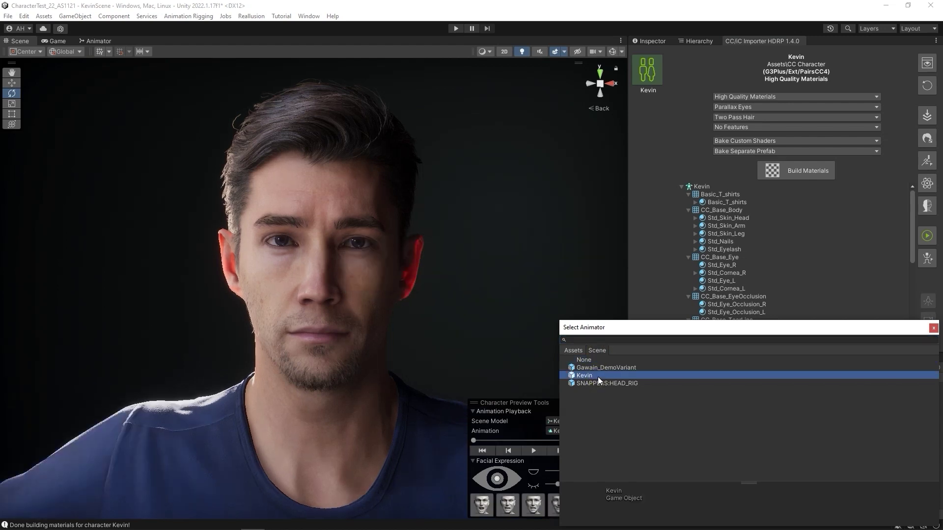
{"action": "left_click", "coordinate": [933, 328]}
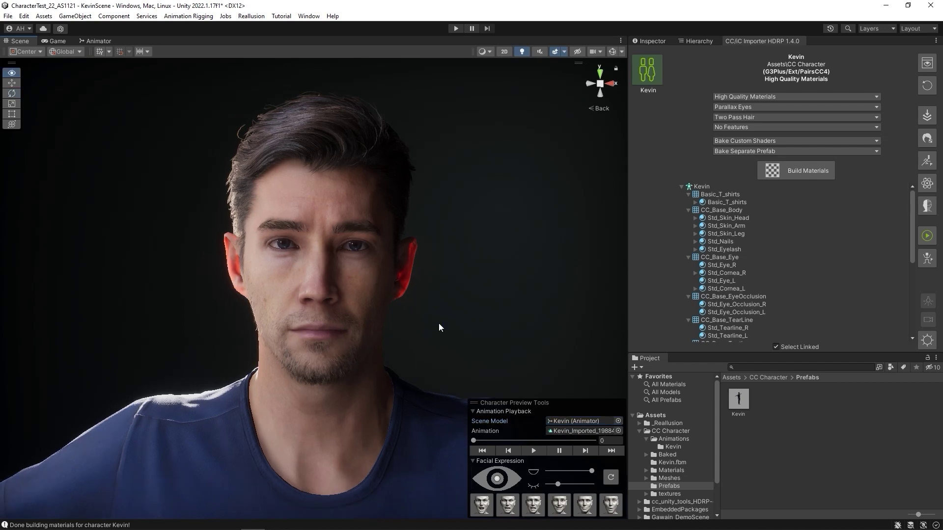
{"action": "scroll", "coordinate": [438, 323], "scroll_direction": "down", "scroll_amount": 10}
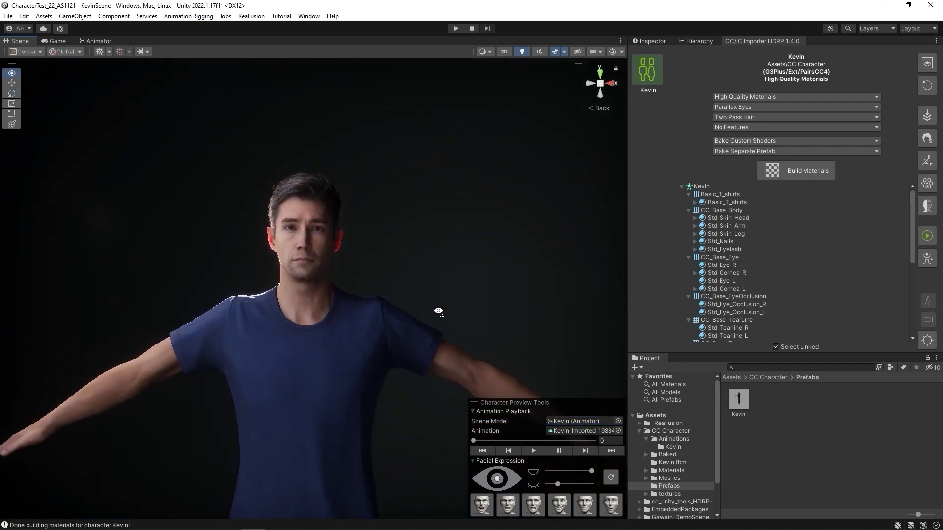
{"action": "left_click", "coordinate": [533, 450]}
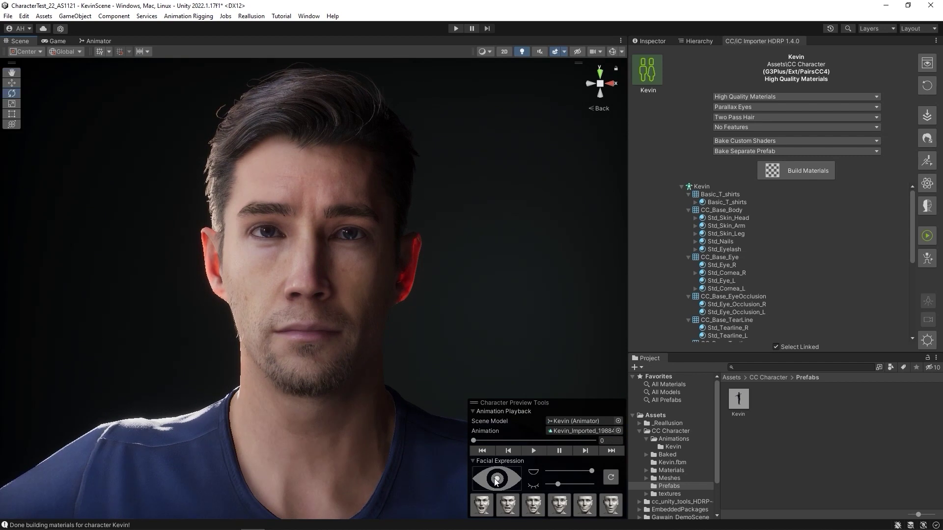
Step: Test Kevin's gaze direction, mouth and eyelid controls in Facial Expression, and reset the face
{"action": "mouse_move", "coordinate": [497, 481]}
{"action": "left_mouse_down"}
{"action": "mouse_move", "coordinate": [521, 489]}
{"action": "mouse_move", "coordinate": [499, 474]}
{"action": "left_mouse_up"}
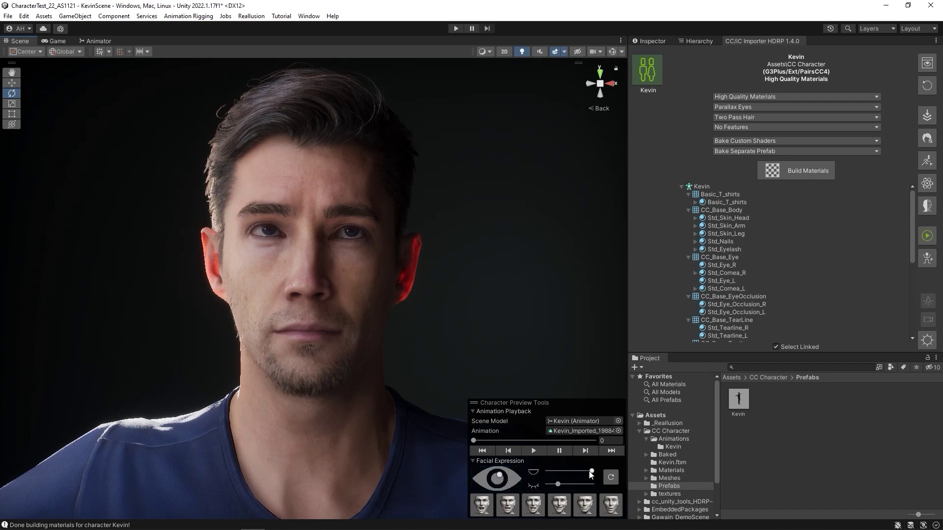
{"action": "mouse_move", "coordinate": [591, 473]}
{"action": "left_mouse_down"}
{"action": "mouse_move", "coordinate": [535, 472]}
{"action": "mouse_move", "coordinate": [591, 472]}
{"action": "mouse_move", "coordinate": [592, 486]}
{"action": "mouse_move", "coordinate": [557, 485]}
{"action": "mouse_move", "coordinate": [592, 485]}
{"action": "left_mouse_up"}
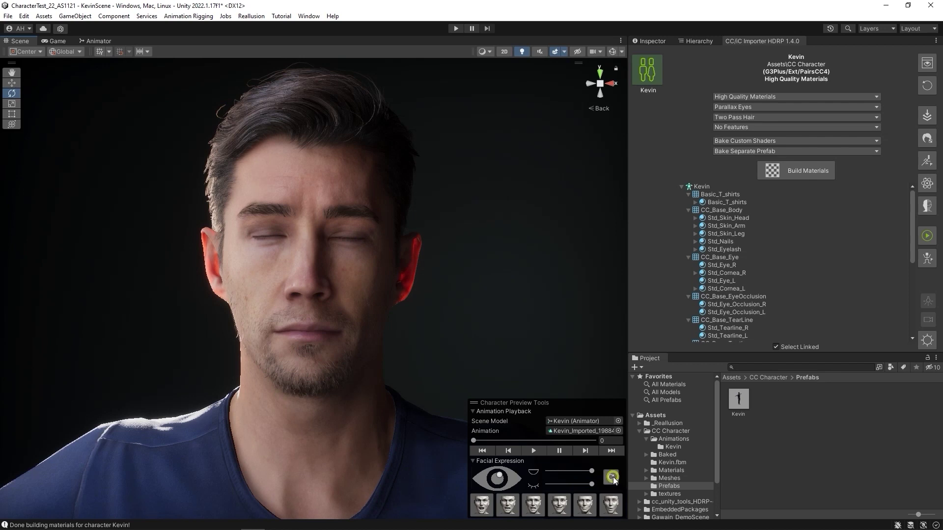
{"action": "left_click", "coordinate": [612, 476]}
Step: Preview the preset facial expressions on Kevin and reset his face to neutral
{"action": "left_click", "coordinate": [482, 505]}
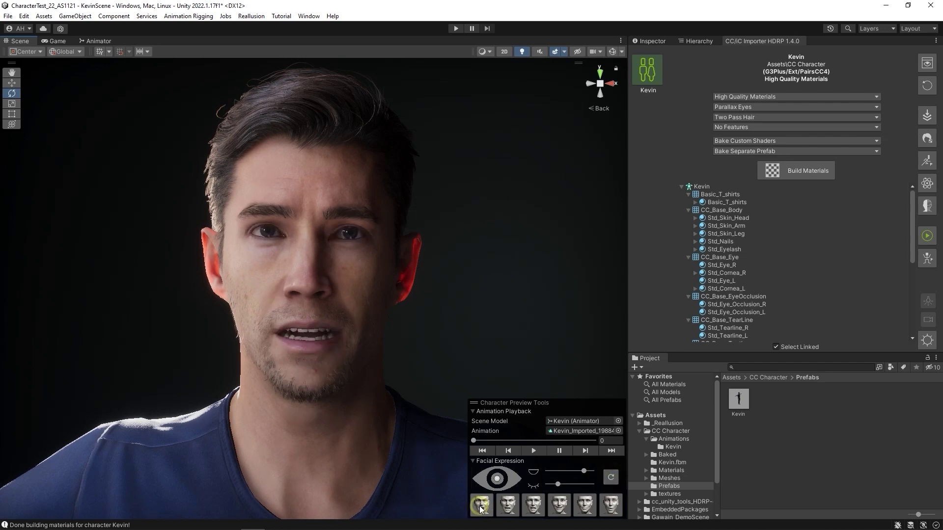
{"action": "left_click", "coordinate": [535, 507]}
{"action": "left_click", "coordinate": [559, 506]}
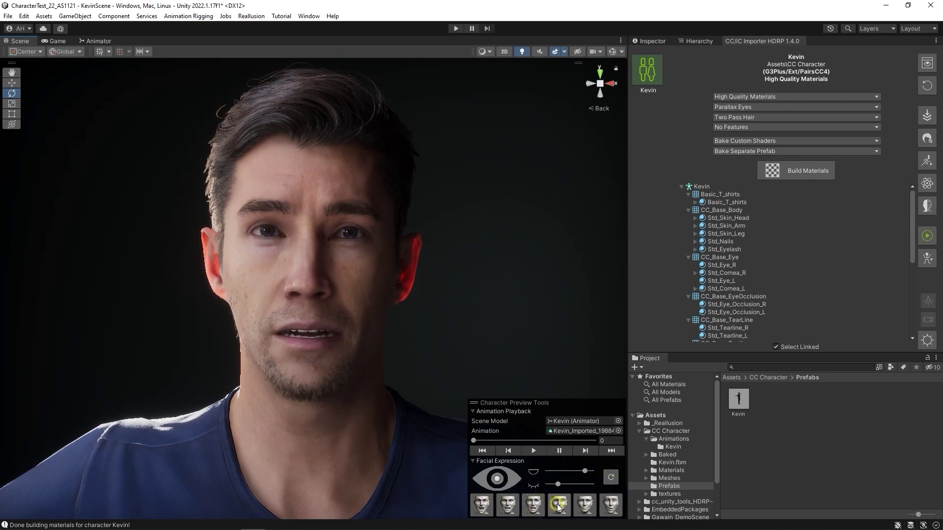
{"action": "left_click", "coordinate": [585, 506]}
{"action": "left_click", "coordinate": [613, 509]}
{"action": "left_click", "coordinate": [613, 510]}
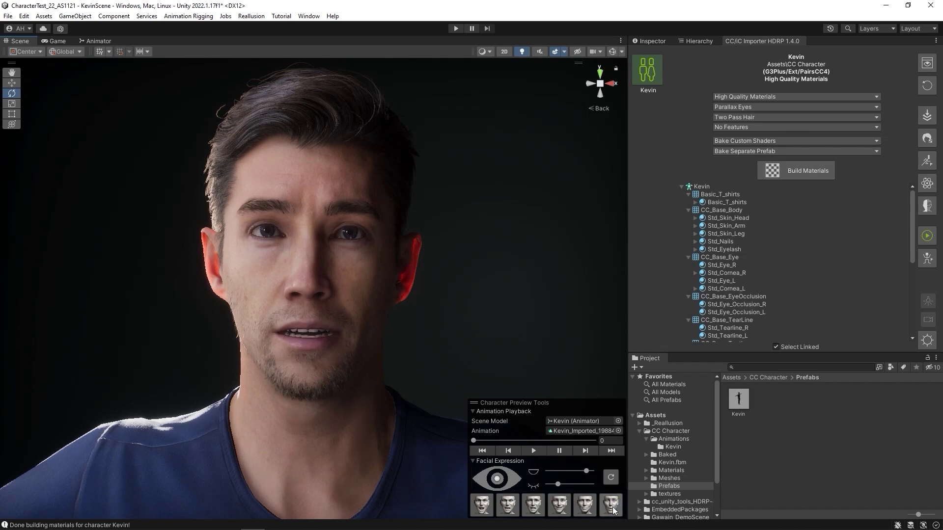
{"action": "left_click", "coordinate": [611, 477]}
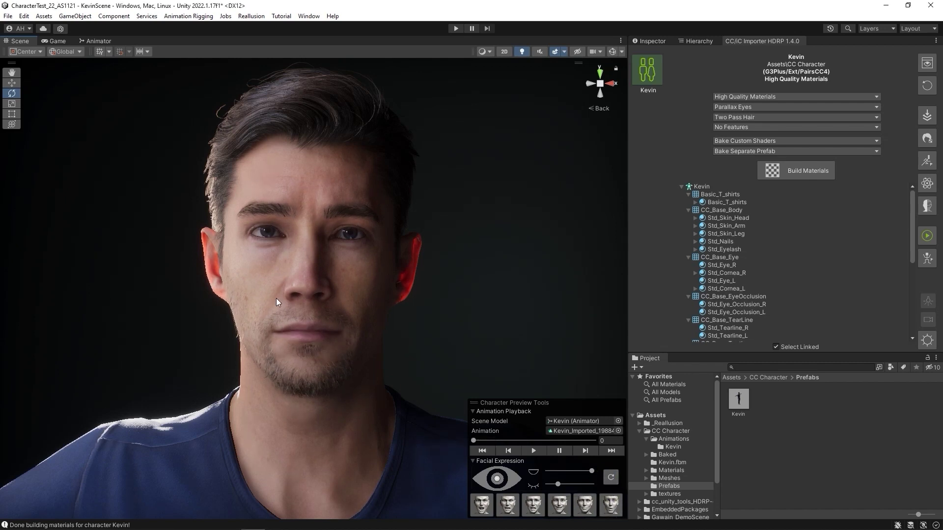
Step: Select Kevin's CC_Base_Body mesh in the scene hierarchy and open its BlendShapes list for inspection
{"action": "left_click", "coordinate": [361, 282]}
{"action": "left_click", "coordinate": [680, 44]}
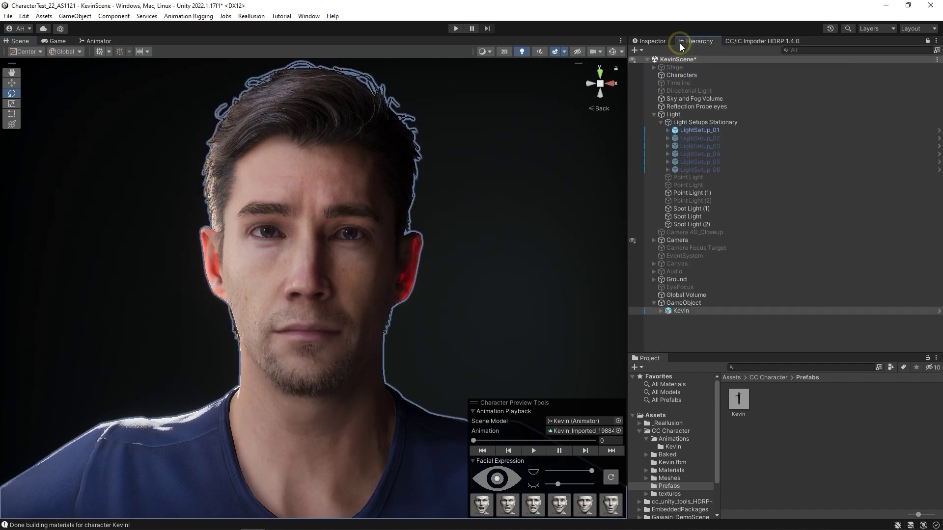
{"action": "left_click", "coordinate": [661, 311]}
{"action": "left_click", "coordinate": [695, 327]}
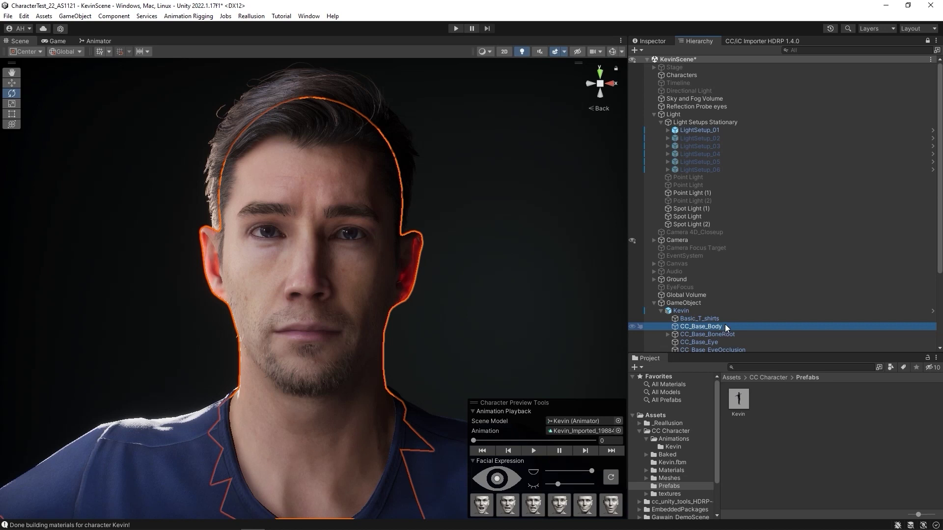
{"action": "left_click", "coordinate": [671, 42]}
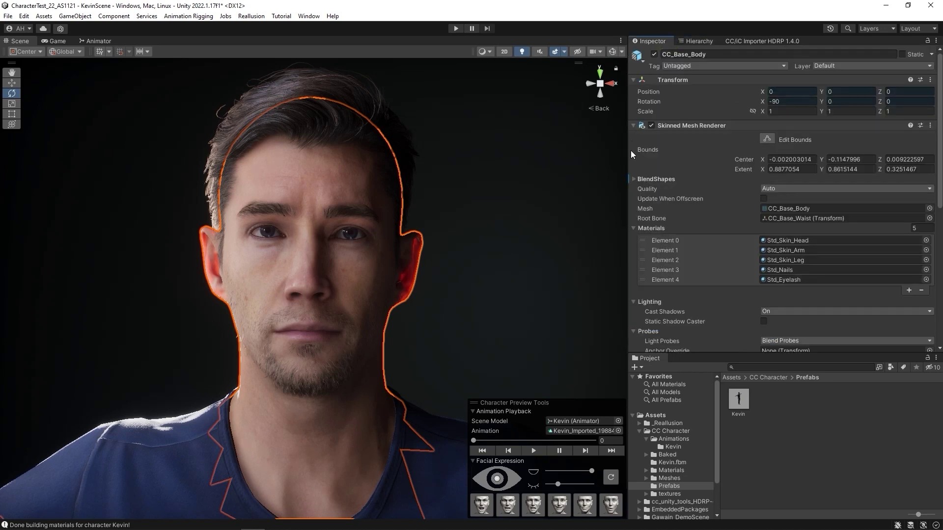
{"action": "left_click", "coordinate": [633, 179]}
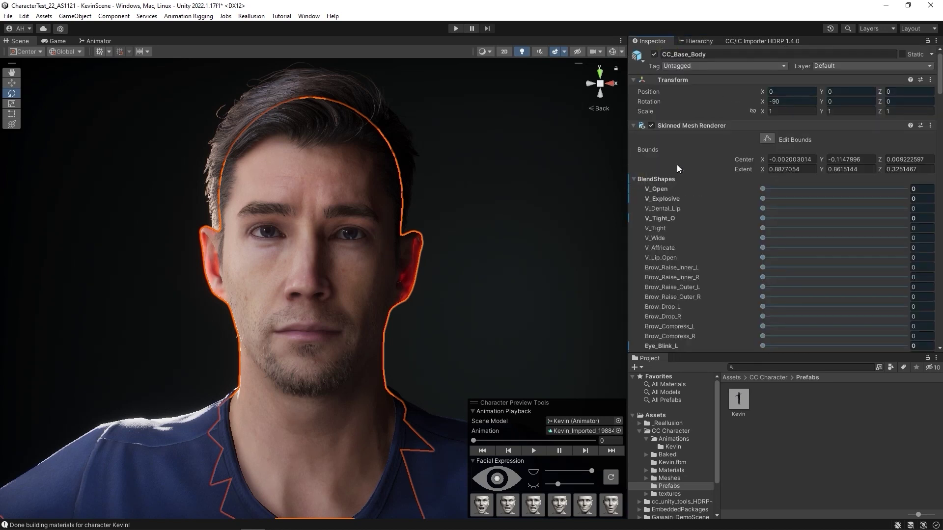
Step: Test the Eye_Blink_L blend shape on Kevin's body mesh, return it to 0 and clear the selection
{"action": "mouse_move", "coordinate": [941, 82]}
{"action": "left_mouse_down"}
{"action": "mouse_move", "coordinate": [940, 234]}
{"action": "mouse_move", "coordinate": [938, 99]}
{"action": "left_mouse_up"}
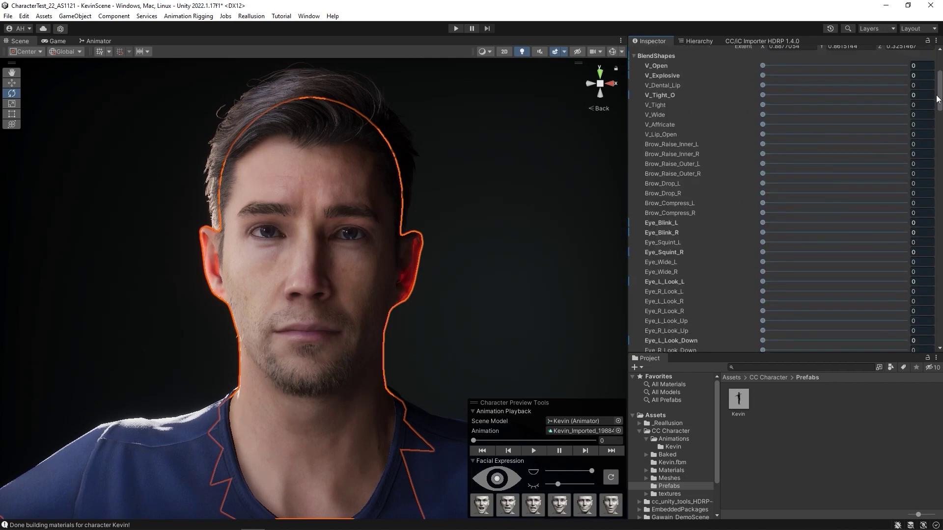
{"action": "left_click_drag", "start_coordinate": [764, 223], "coordinate": [723, 241]}
{"action": "left_click", "coordinate": [472, 243]}
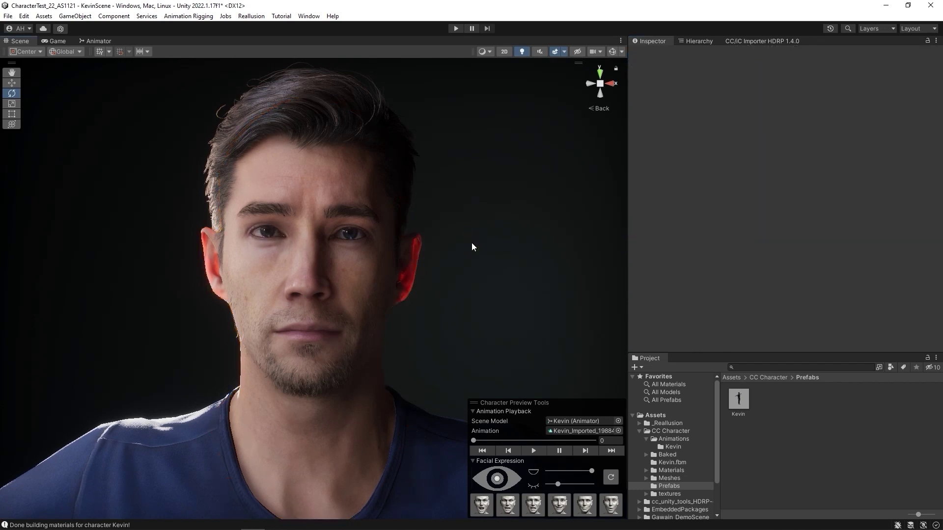
Step: Bring back the character importer, create a folder named CC Character02 in the project's Assets, and open it
{"action": "left_click", "coordinate": [762, 42]}
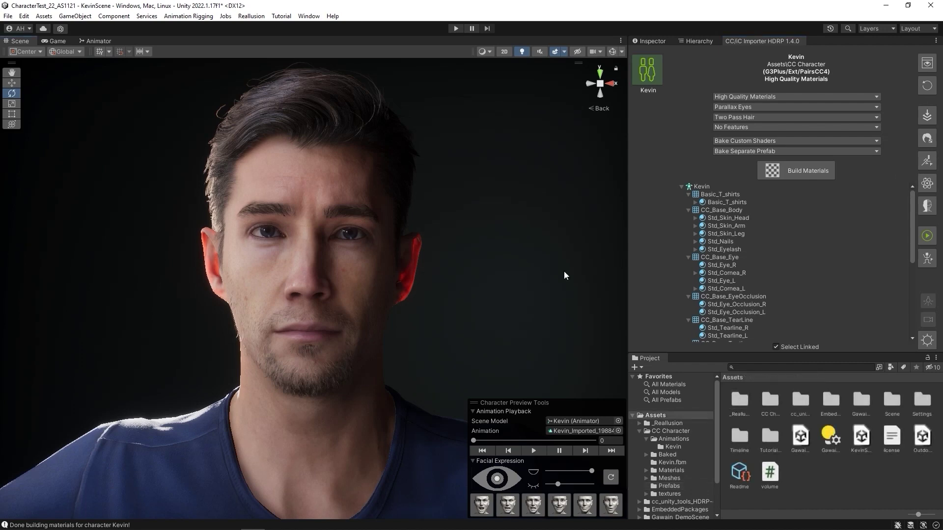
{"action": "right_click", "coordinate": [847, 494]}
{"action": "mouse_move", "coordinate": [850, 215]}
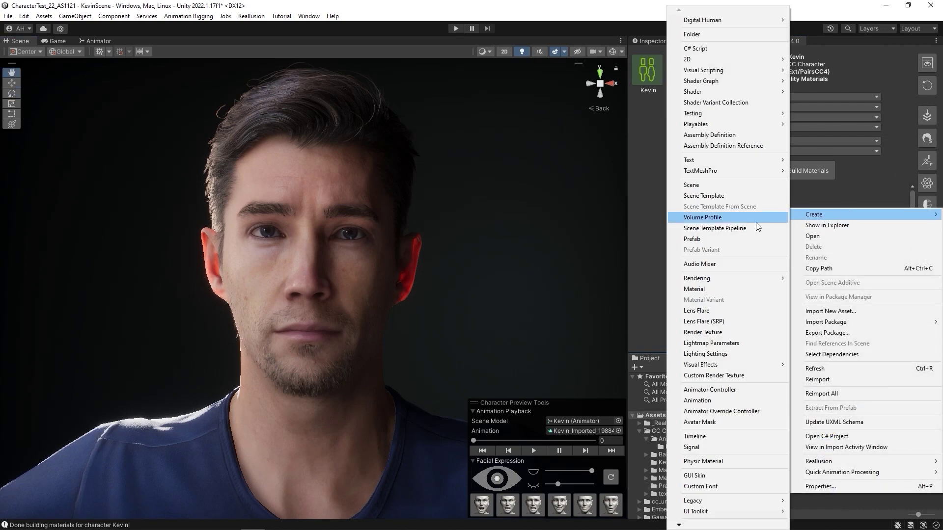
{"action": "left_click", "coordinate": [723, 33]}
{"action": "type", "text": "Character02"}
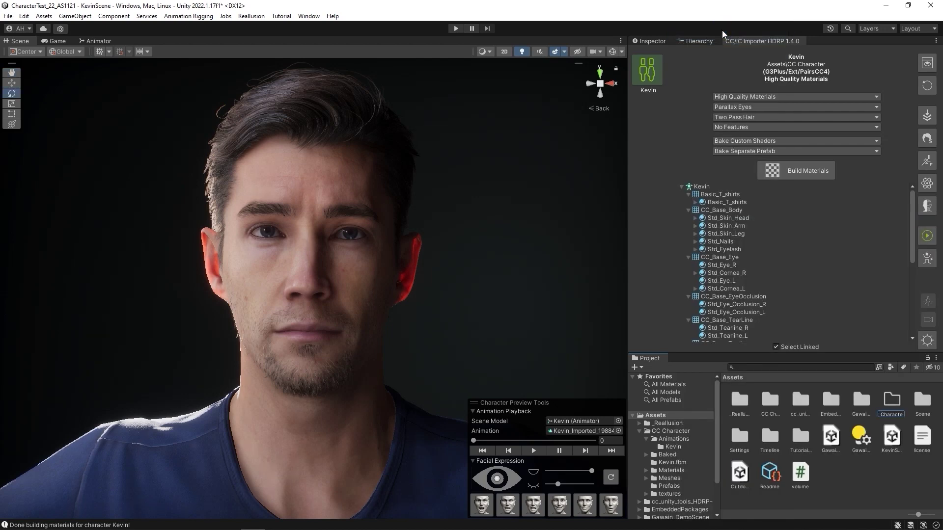
{"action": "key", "text": "Return"}
{"action": "double_click", "coordinate": [800, 400]}
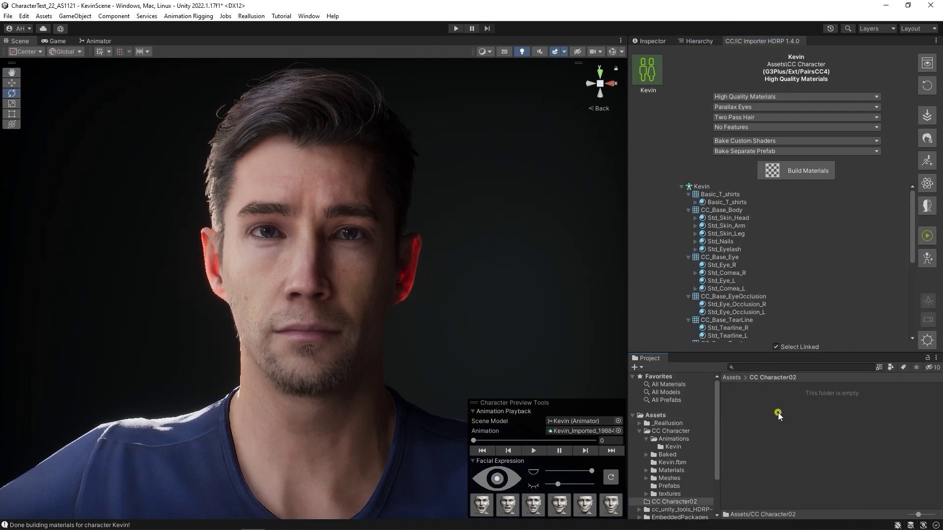
Step: Import Brianne.fbm, textures, Brianne.Fbx and Brianne.json into the CC Character02 folder and refresh the importer's character list
{"action": "key", "text": "alt+Tab"}
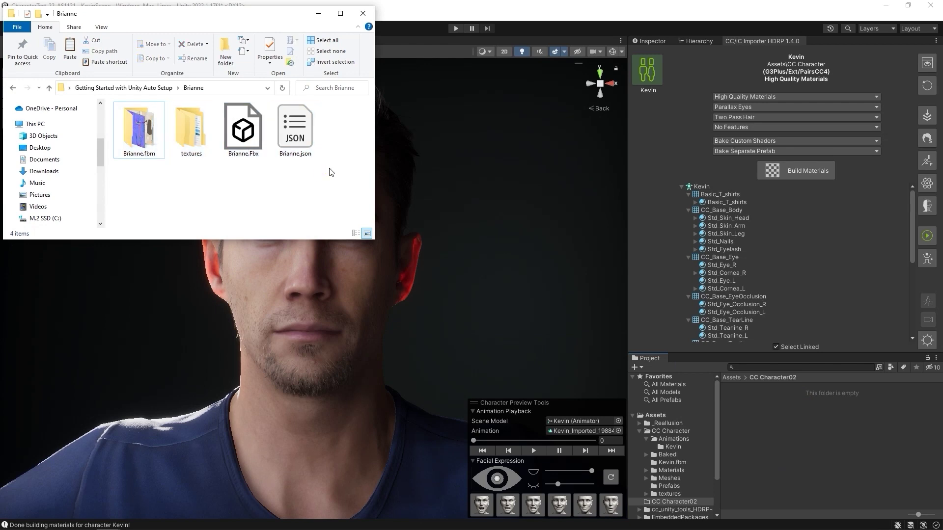
{"action": "left_click_drag", "start_coordinate": [297, 128], "coordinate": [771, 418]}
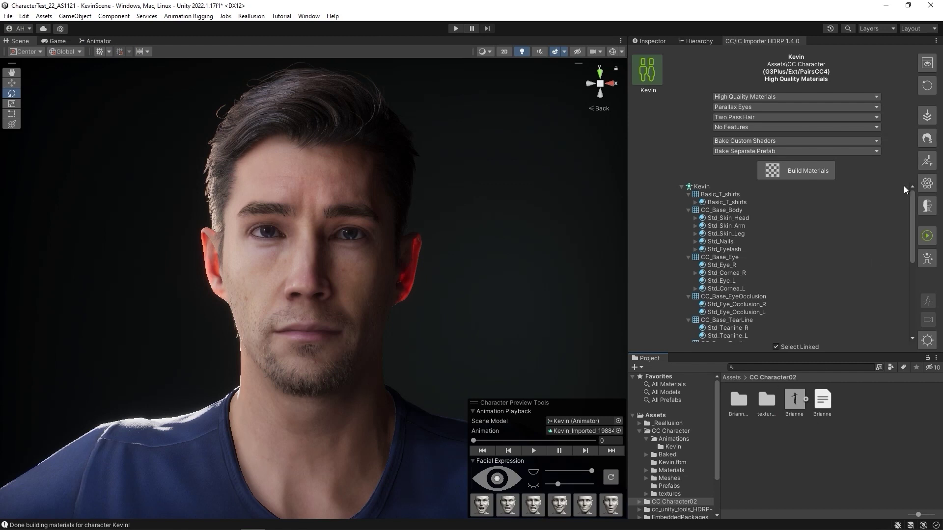
{"action": "left_click", "coordinate": [927, 86]}
Step: Build Brianne's materials with High Quality Materials, Parallax Eyes and Two Pass Hair, and open her in the preview scene
{"action": "left_click", "coordinate": [658, 125]}
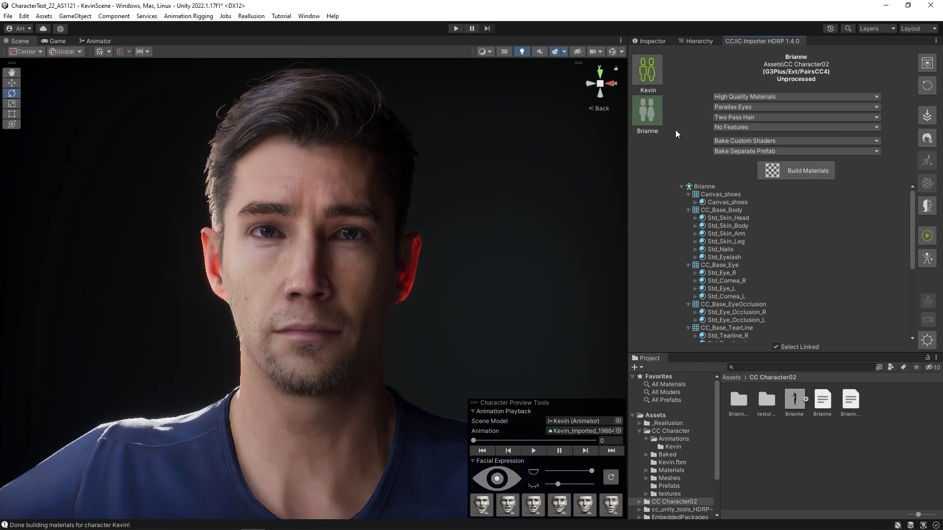
{"action": "left_click", "coordinate": [816, 171]}
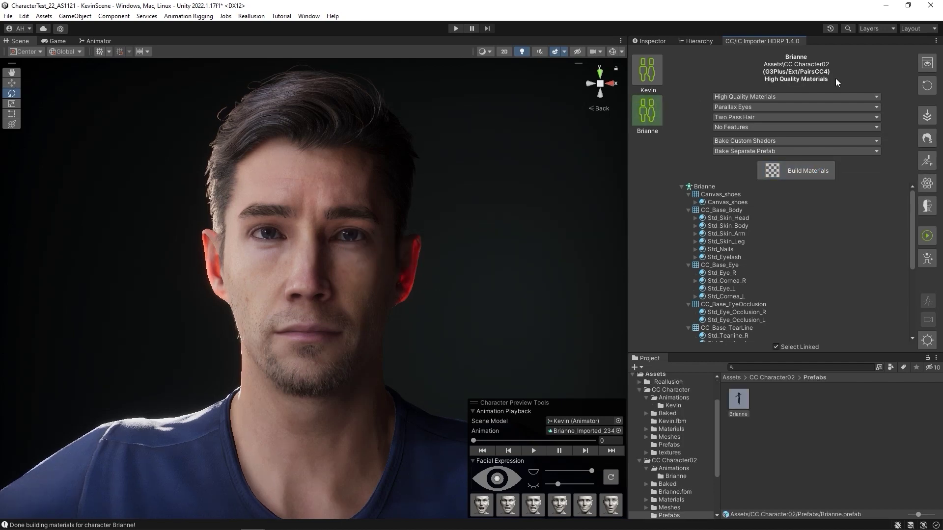
{"action": "left_click", "coordinate": [927, 62]}
{"action": "left_click", "coordinate": [511, 293]}
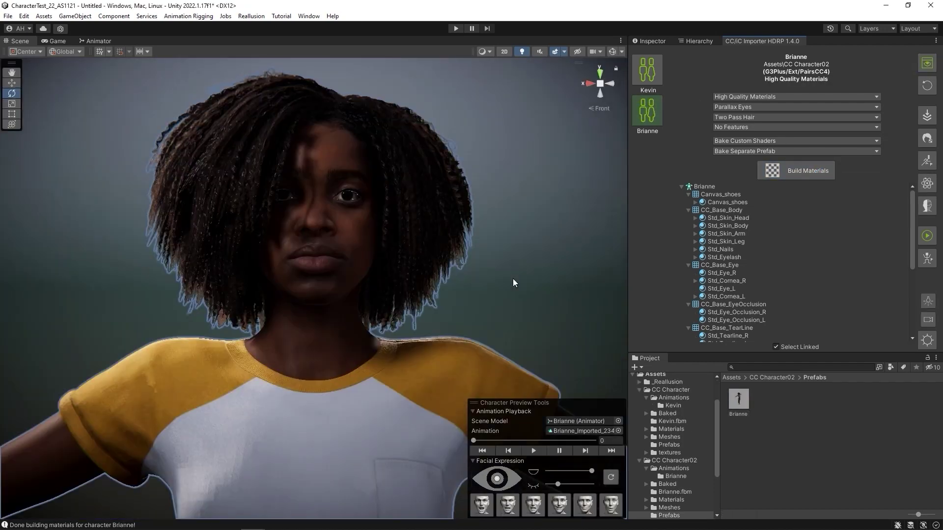
Step: Choose Kevin in the importer's character list and open him in the preview scene
{"action": "left_click", "coordinate": [647, 70]}
{"action": "left_click", "coordinate": [927, 63]}
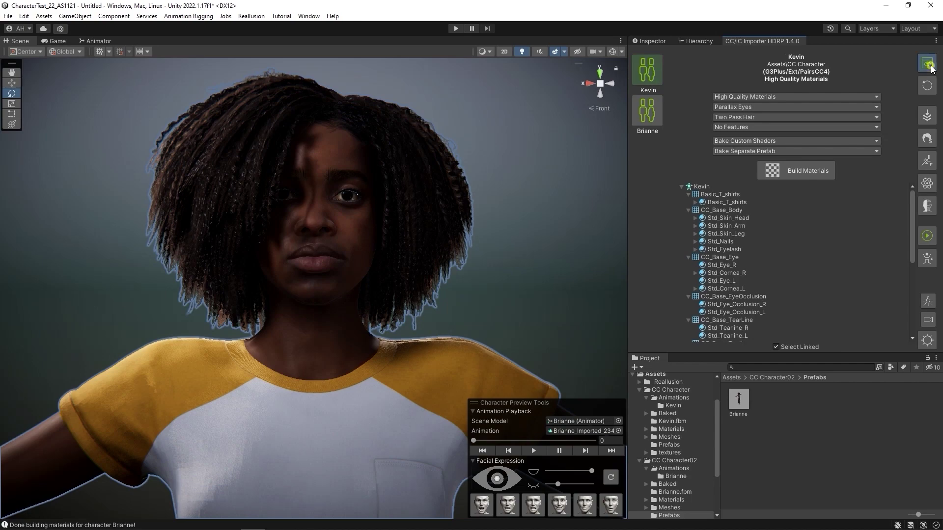